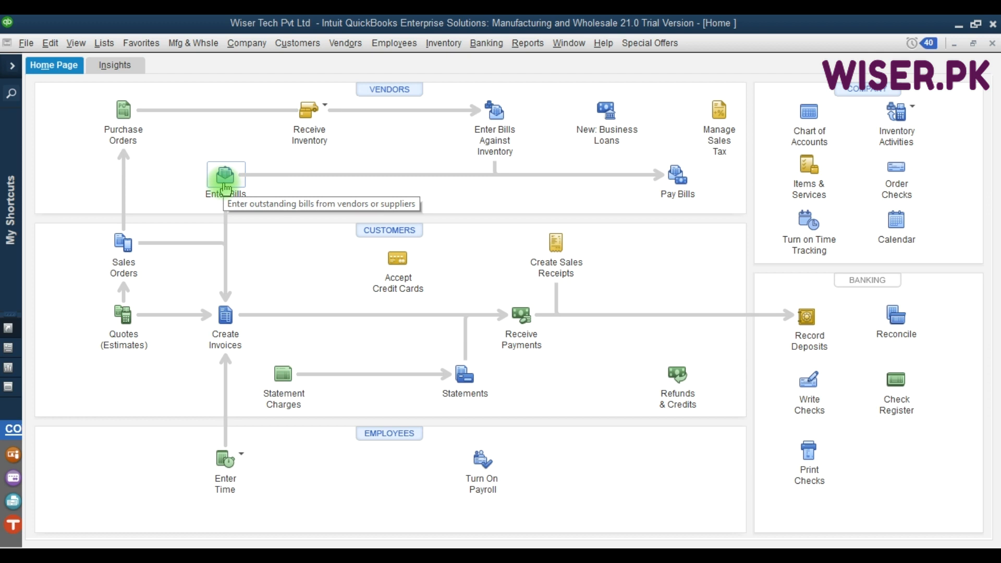
- Start a new bill for vendor Megabytes Pvt Ltd and decline receiving against its open purchase orders
{"action": "left_click", "coordinate": [225, 186]}
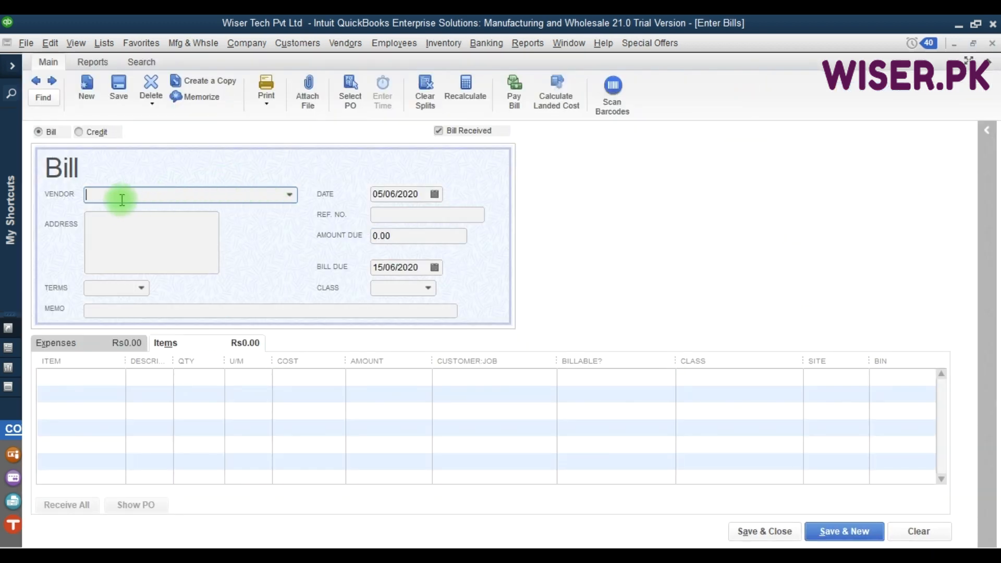
{"action": "left_click", "coordinate": [127, 196]}
{"action": "type", "text": "Megabytes Pvt Ltd"}
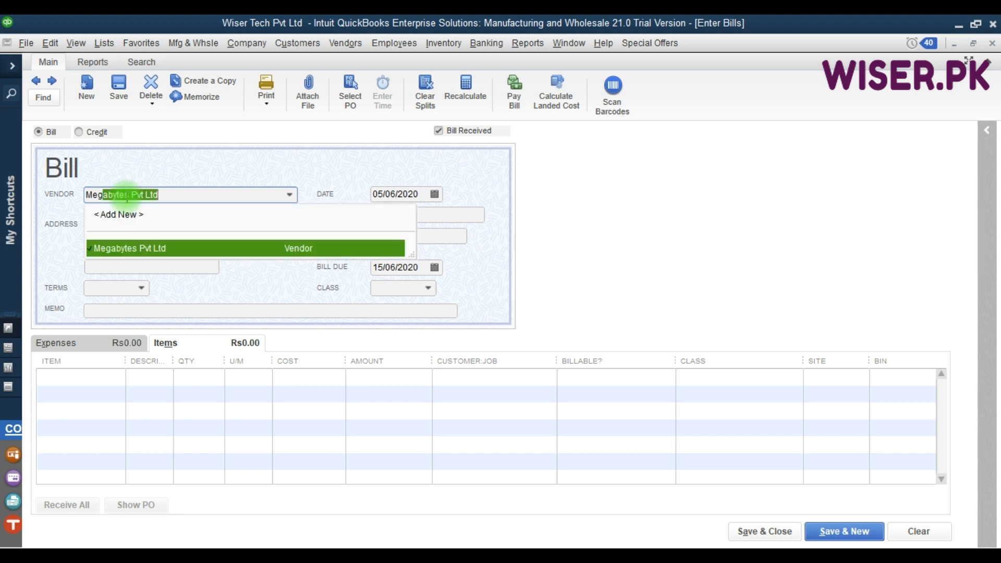
{"action": "key", "text": "Tab"}
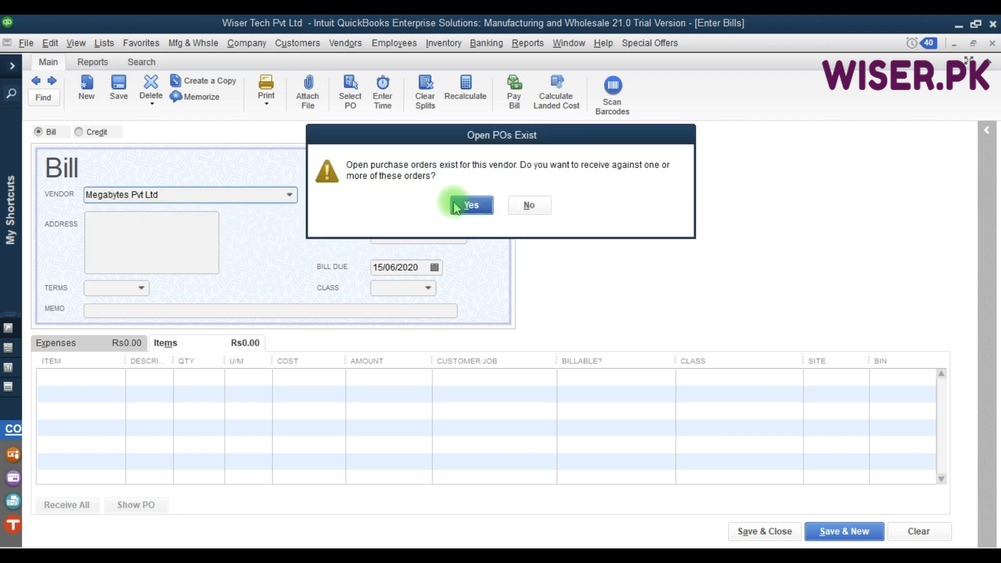
{"action": "left_click", "coordinate": [528, 207]}
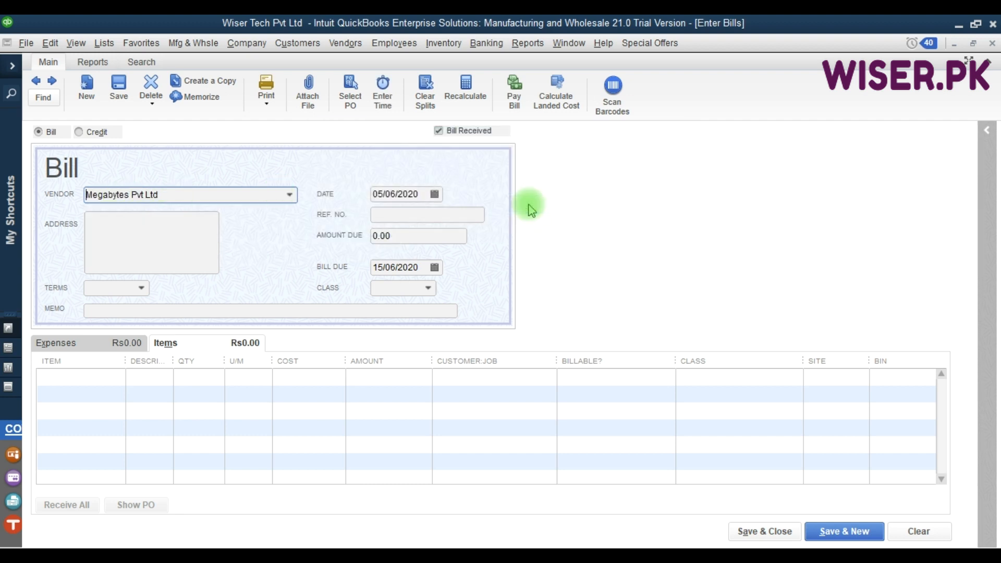
- Set the bill date to 10/06/2020 and the reference number to 55668
{"action": "key", "text": "BackSpace"}
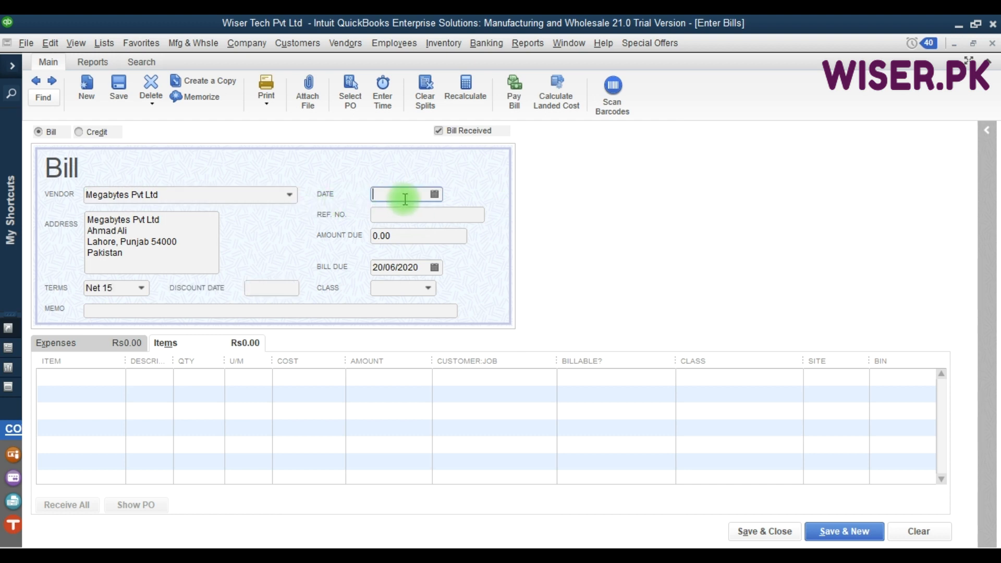
{"action": "type", "text": "10/06/2020"}
{"action": "key", "text": "Tab"}
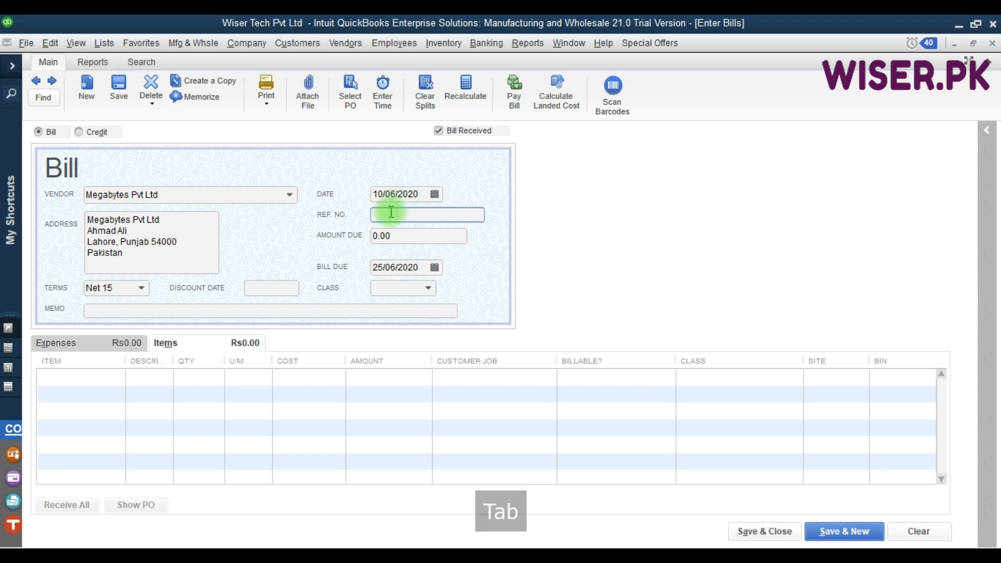
{"action": "type", "text": "55668"}
{"action": "key", "text": "Tab"}
{"action": "key", "text": "Tab"}
{"action": "key", "text": "Tab"}
{"action": "key", "text": "Tab"}
{"action": "key", "text": "Tab"}
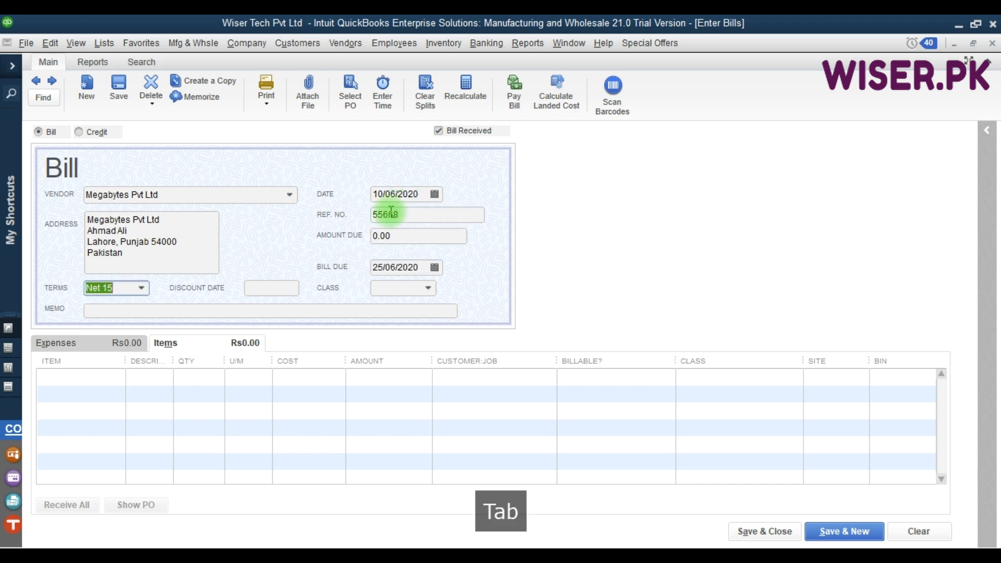
- Enter the inventory part Charger Dell Inspiron 5558 as the item on the bill's first item line
{"action": "left_click", "coordinate": [94, 377]}
{"action": "type", "text": "ha"}
{"action": "key", "text": "BackSpace"}
{"action": "key", "text": "BackSpace"}
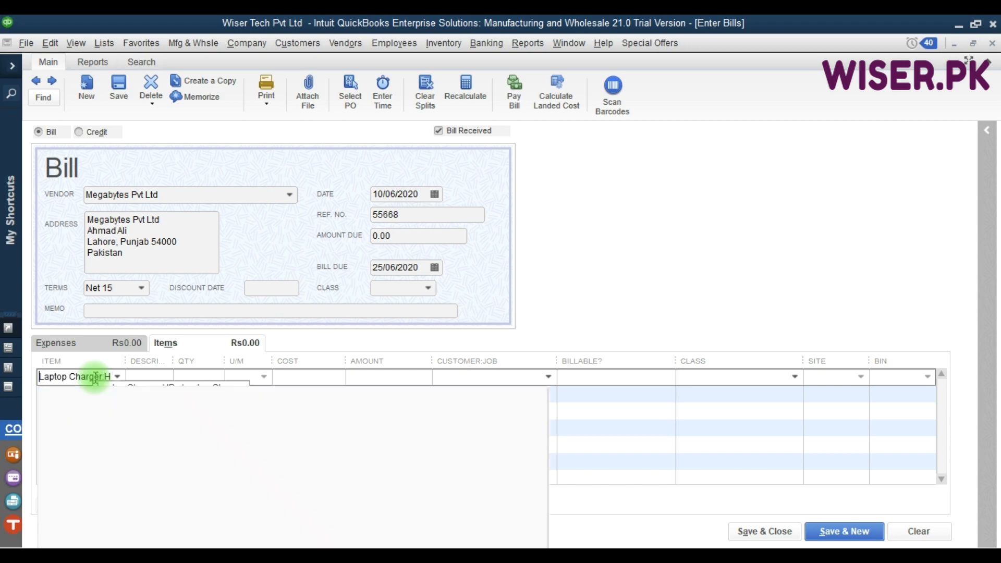
{"action": "type", "text": "cah"}
{"action": "key", "text": "BackSpace"}
{"action": "key", "text": "BackSpace"}
{"action": "key", "text": "BackSpace"}
{"action": "type", "text": "C"}
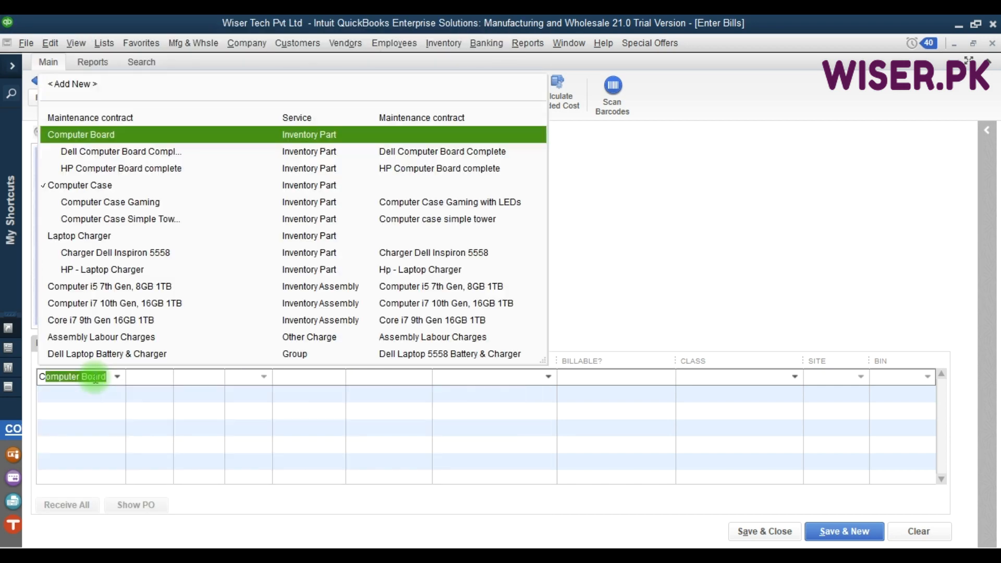
{"action": "type", "text": "h"}
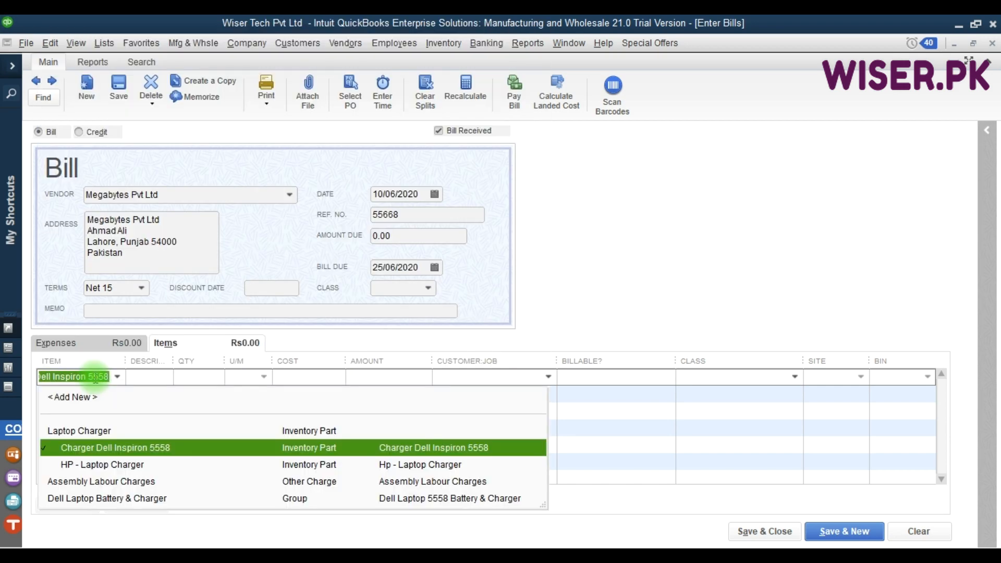
{"action": "key", "text": "Down"}
{"action": "key", "text": "Up"}
{"action": "key", "text": "Tab"}
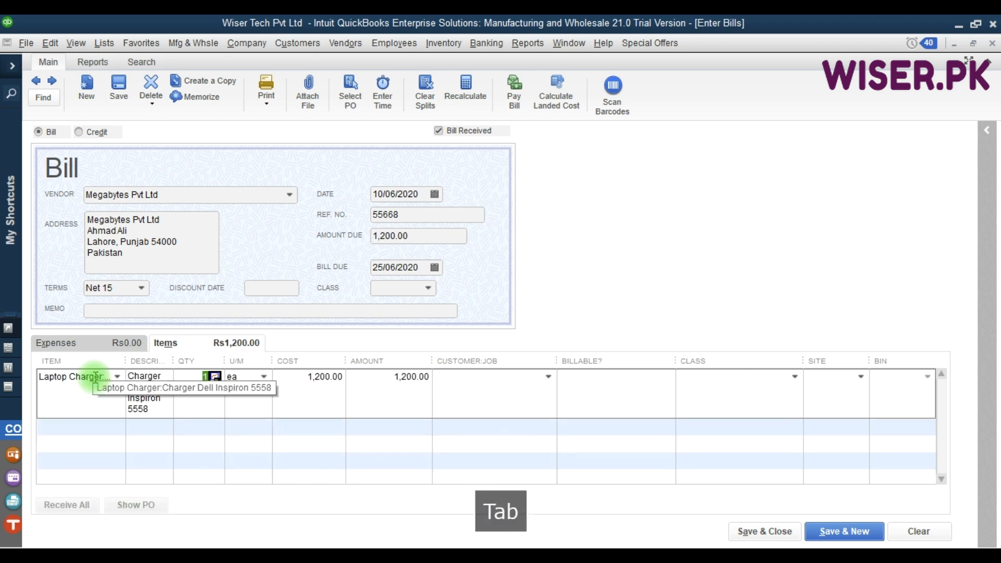
- Set the quantity of the Dell charger line to 500 ea
{"action": "type", "text": "500"}
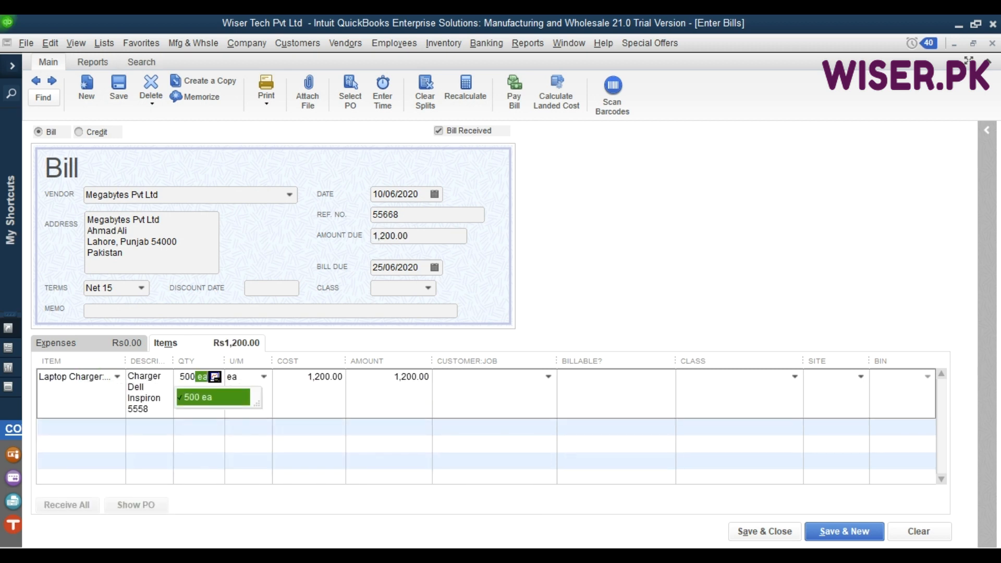
{"action": "key", "text": "Tab"}
{"action": "key", "text": "Tab"}
{"action": "key", "text": "Tab"}
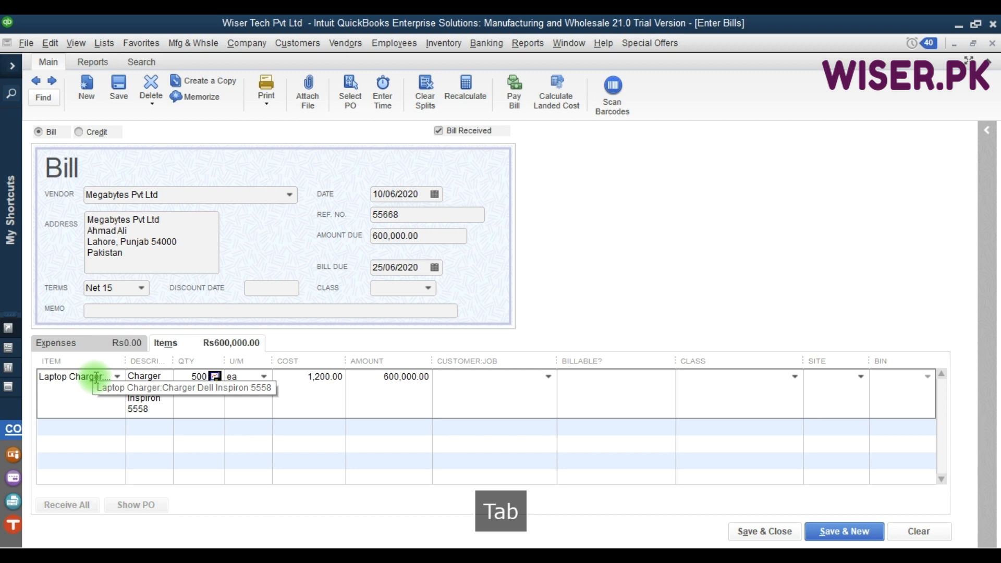
{"action": "left_click", "coordinate": [795, 377]}
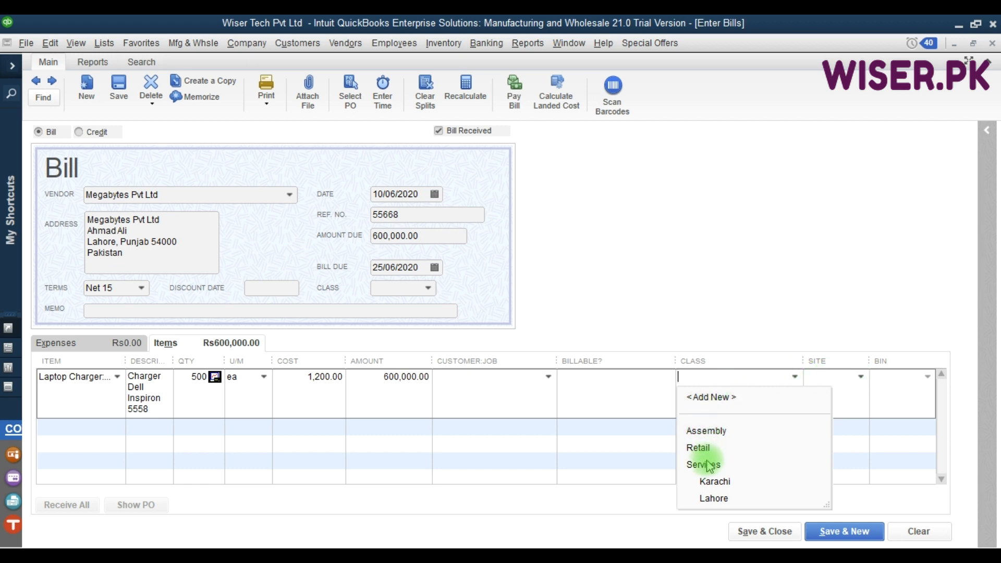
{"action": "left_click", "coordinate": [728, 332]}
{"action": "left_click", "coordinate": [862, 379]}
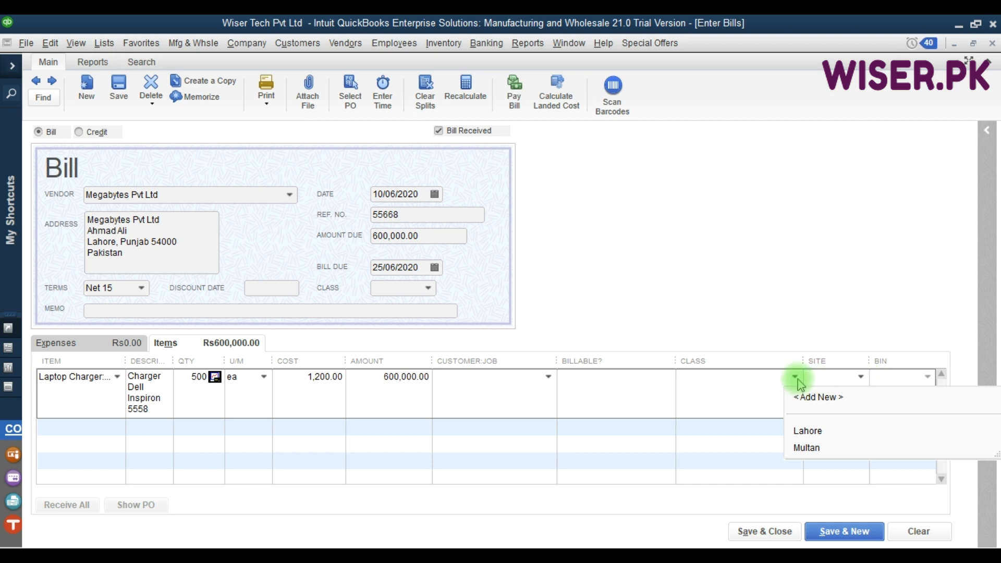
{"action": "left_click", "coordinate": [740, 392]}
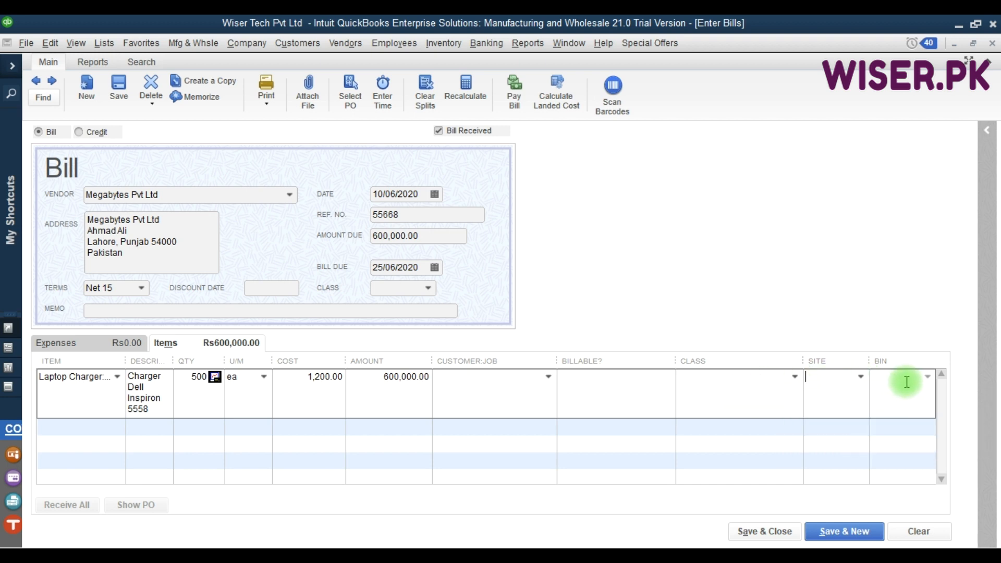
- Assign the Dell charger line to the Multan site and the Basement bin, accepting the bin notice
{"action": "left_click", "coordinate": [859, 377]}
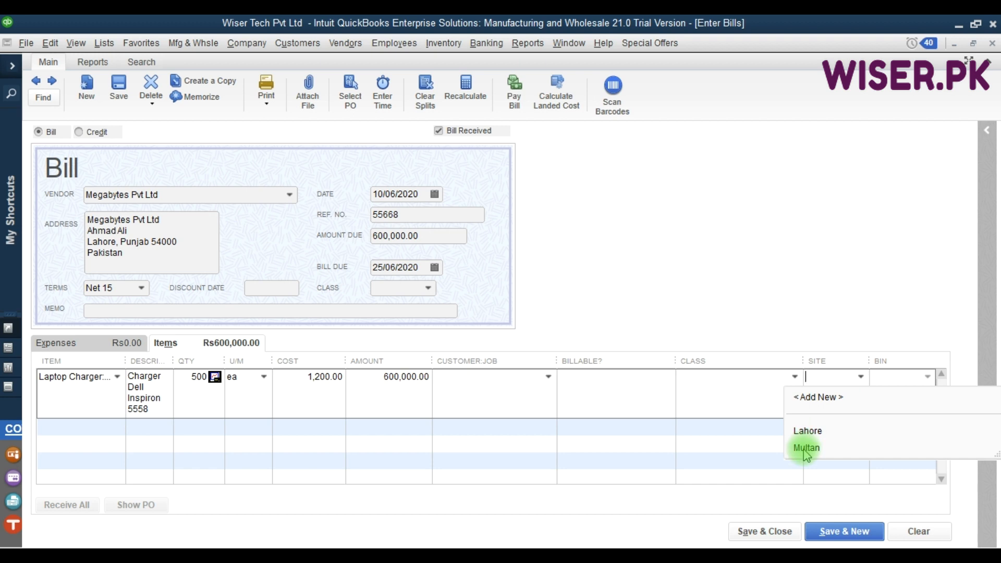
{"action": "left_click", "coordinate": [833, 446]}
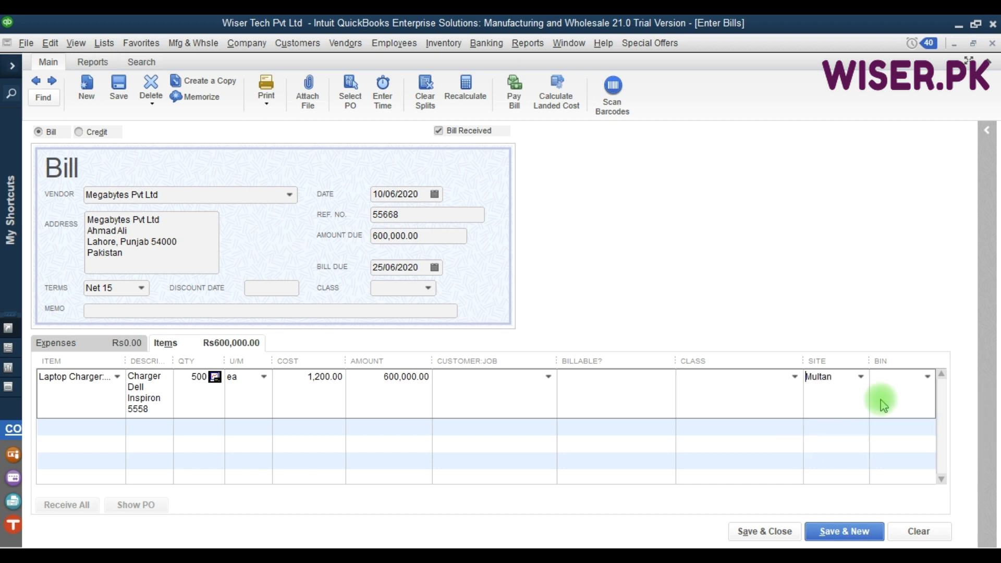
{"action": "left_click", "coordinate": [928, 376]}
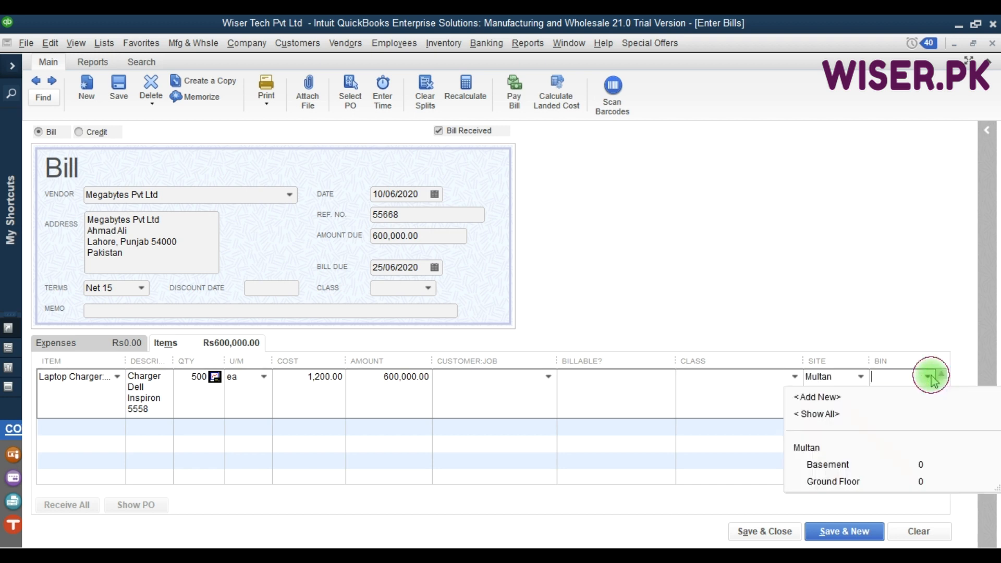
{"action": "left_click", "coordinate": [830, 465]}
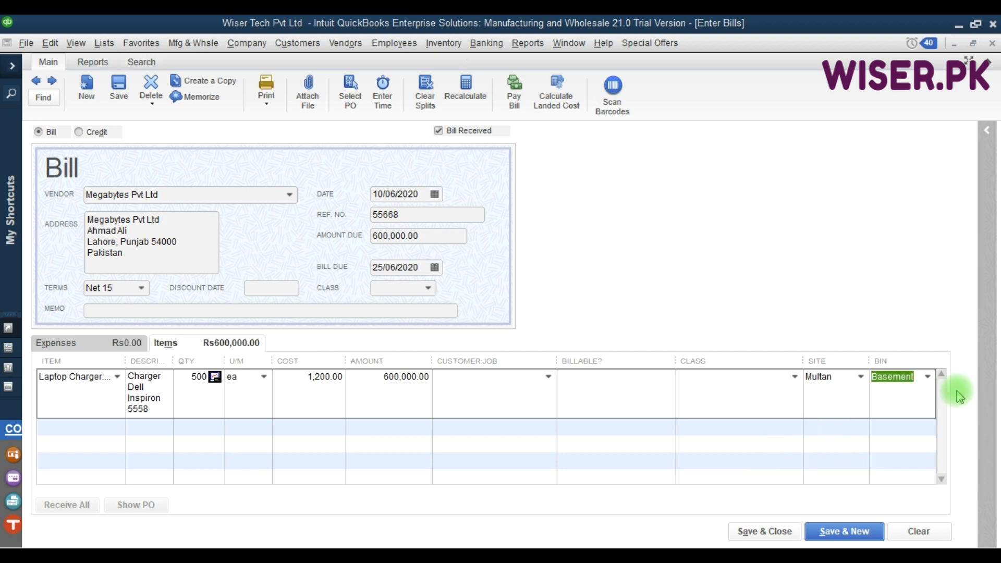
{"action": "left_click", "coordinate": [506, 254]}
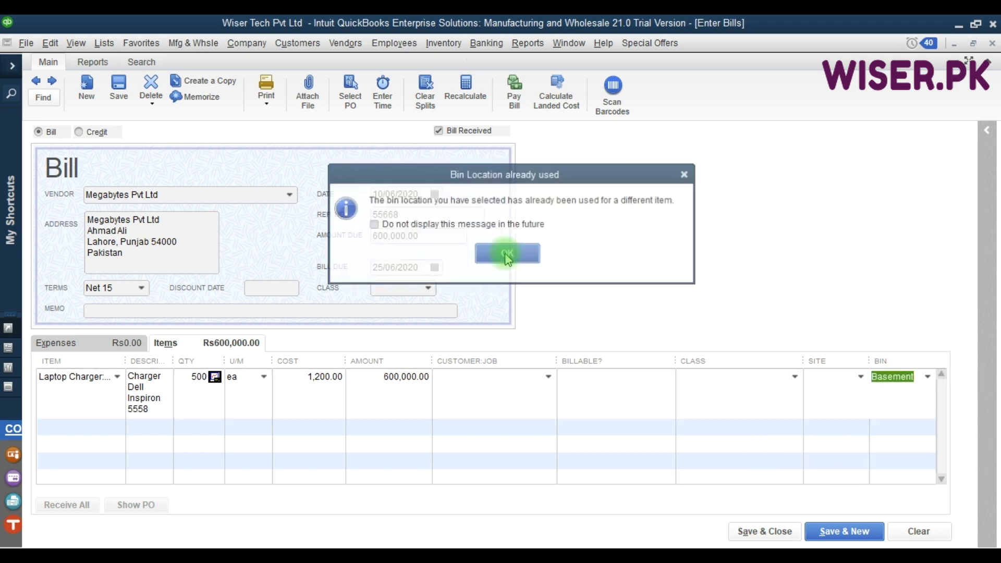
- Change the Dell charger line's bin to Ground Floor and accept the bin notice
{"action": "left_click", "coordinate": [928, 377]}
{"action": "left_click", "coordinate": [821, 481]}
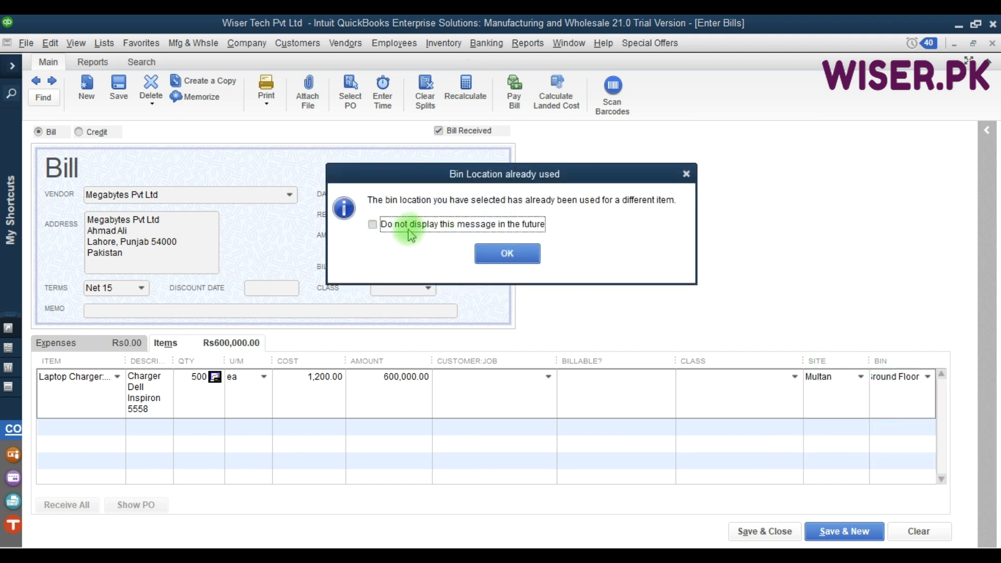
{"action": "left_click", "coordinate": [507, 255]}
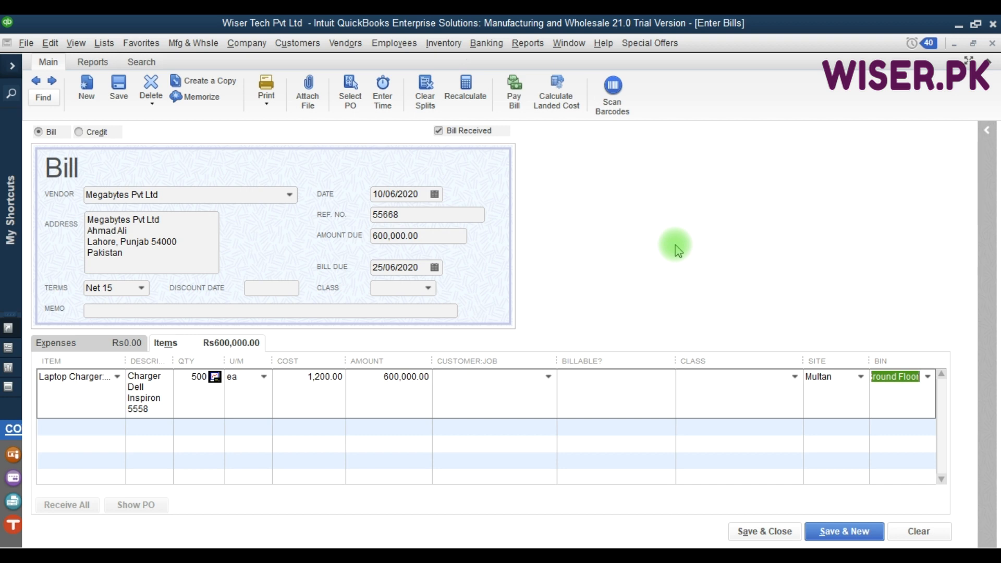
- Open the Items by Bin Location inventory report and filter it to the Multan site
{"action": "key", "text": "F9"}
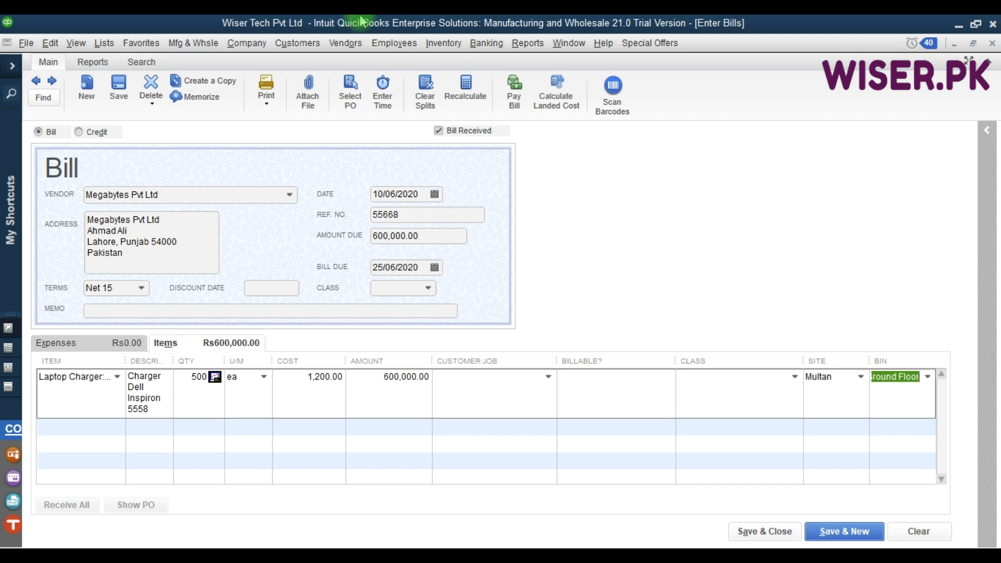
{"action": "left_click", "coordinate": [527, 47]}
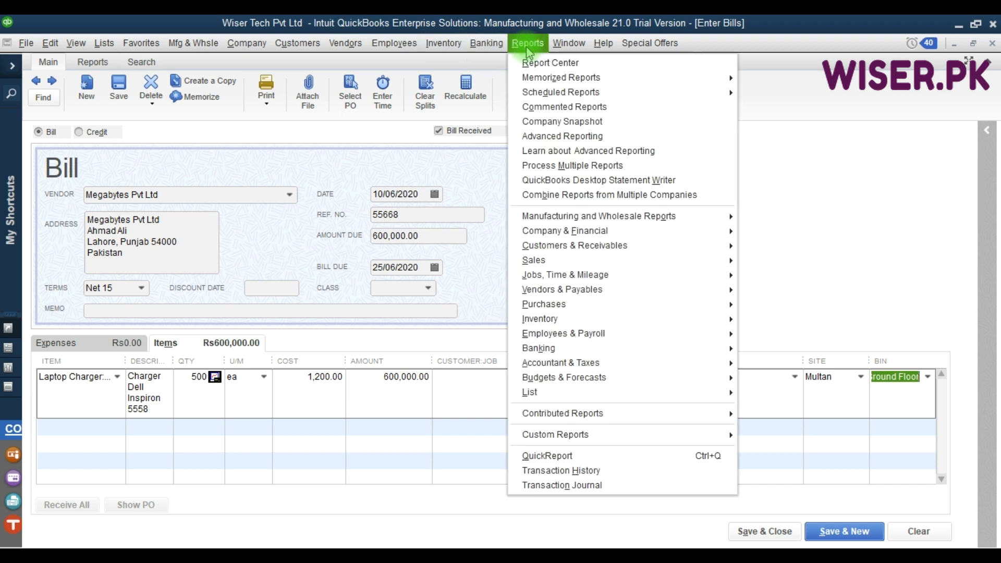
{"action": "mouse_move", "coordinate": [577, 336]}
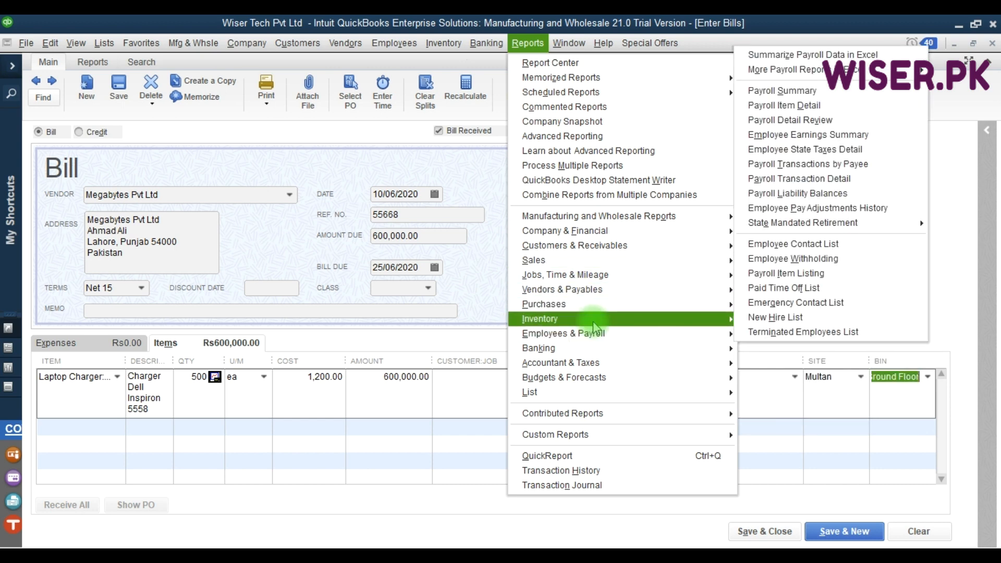
{"action": "mouse_move", "coordinate": [536, 319]}
{"action": "left_click", "coordinate": [781, 322]}
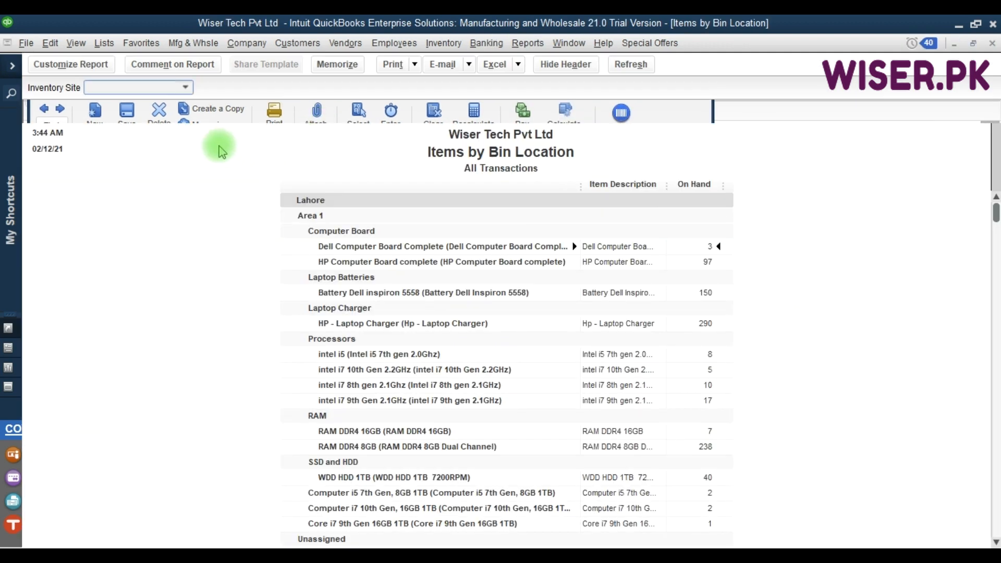
{"action": "left_click", "coordinate": [187, 89]}
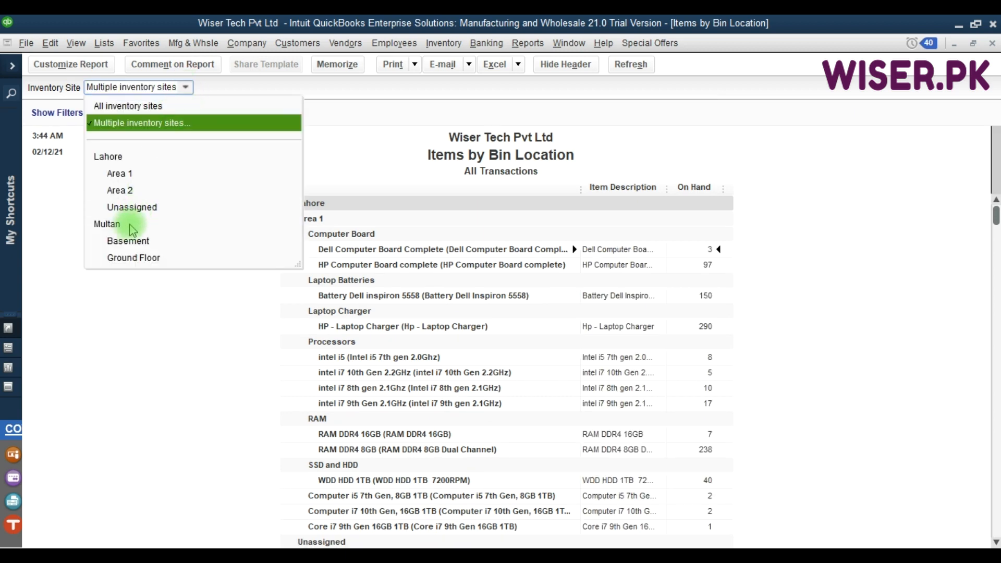
{"action": "left_click", "coordinate": [108, 224]}
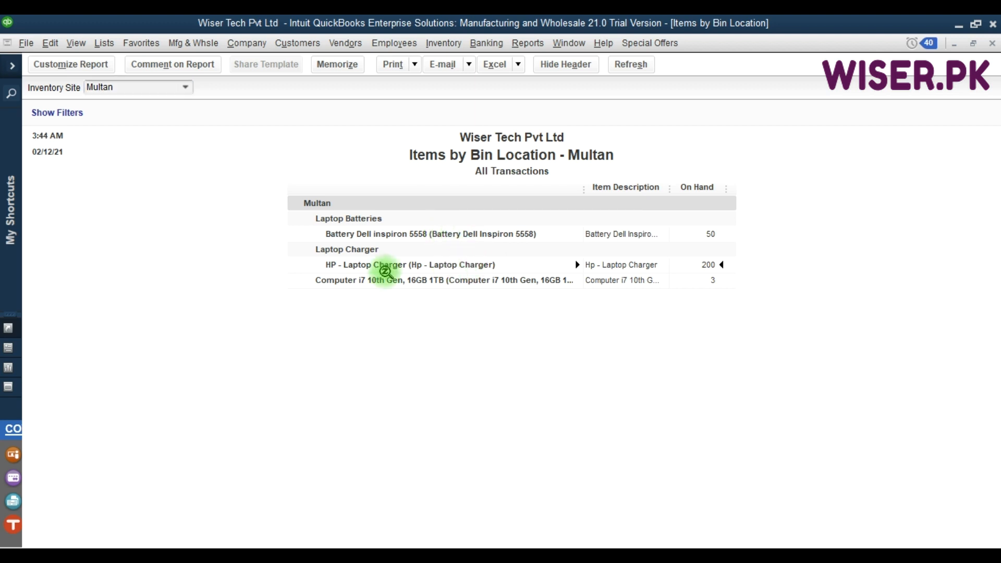
- Narrow the bin location report to Multan's Ground Floor to check its items, and close it without memorizing
{"action": "left_click", "coordinate": [184, 87]}
{"action": "left_click", "coordinate": [140, 258]}
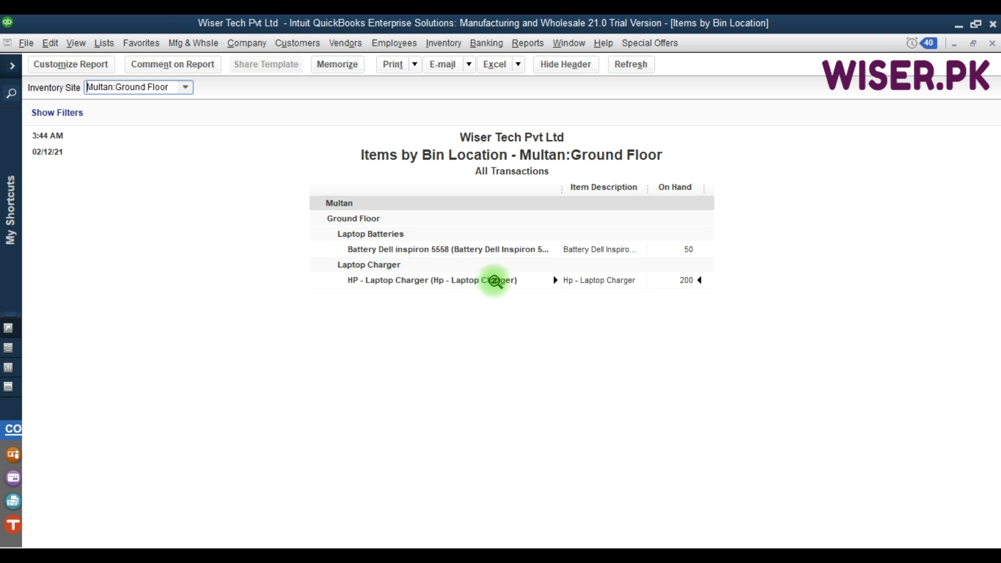
{"action": "left_click", "coordinate": [494, 281]}
{"action": "key", "text": "Escape"}
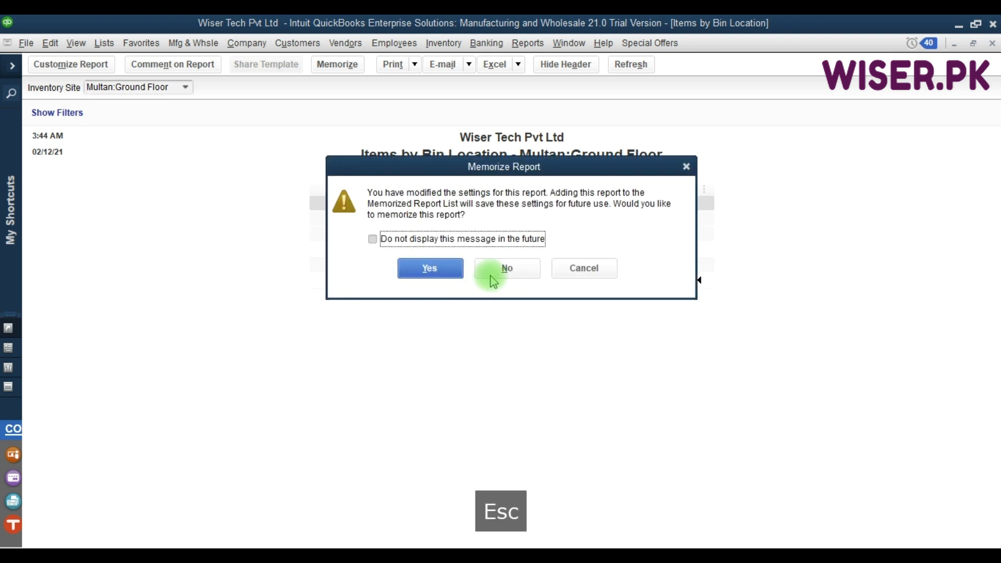
{"action": "left_click", "coordinate": [505, 269]}
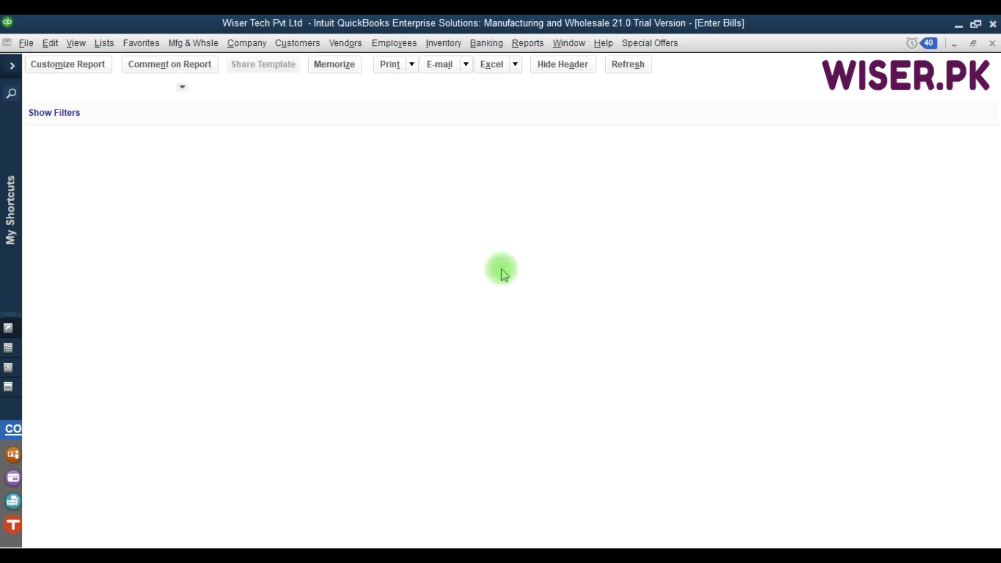
- Add the HP - Laptop Charger item as a second line on the Megabytes Pvt Ltd bill
{"action": "left_click", "coordinate": [927, 376]}
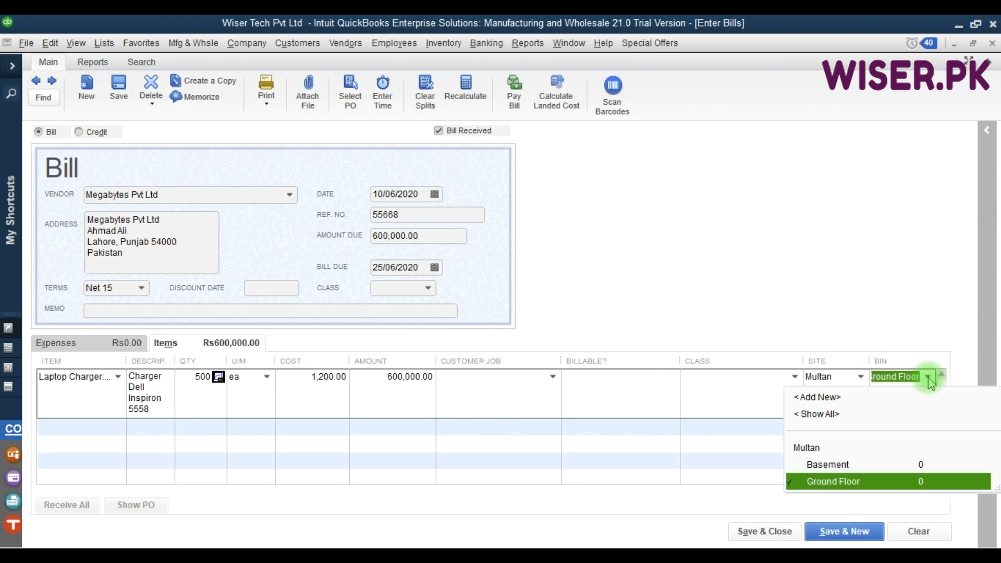
{"action": "left_click", "coordinate": [927, 377]}
{"action": "left_click", "coordinate": [62, 428]}
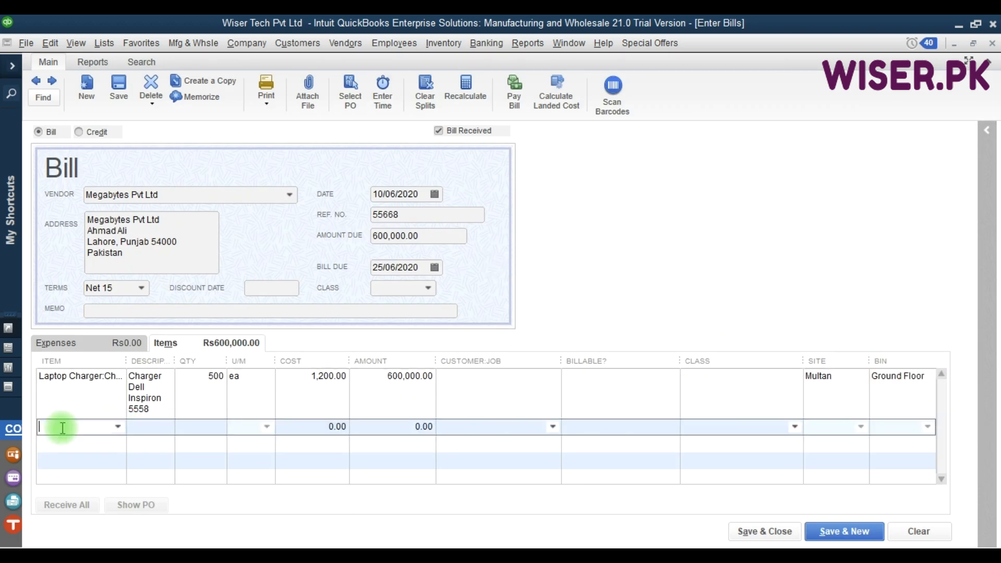
{"action": "type", "text": "c"}
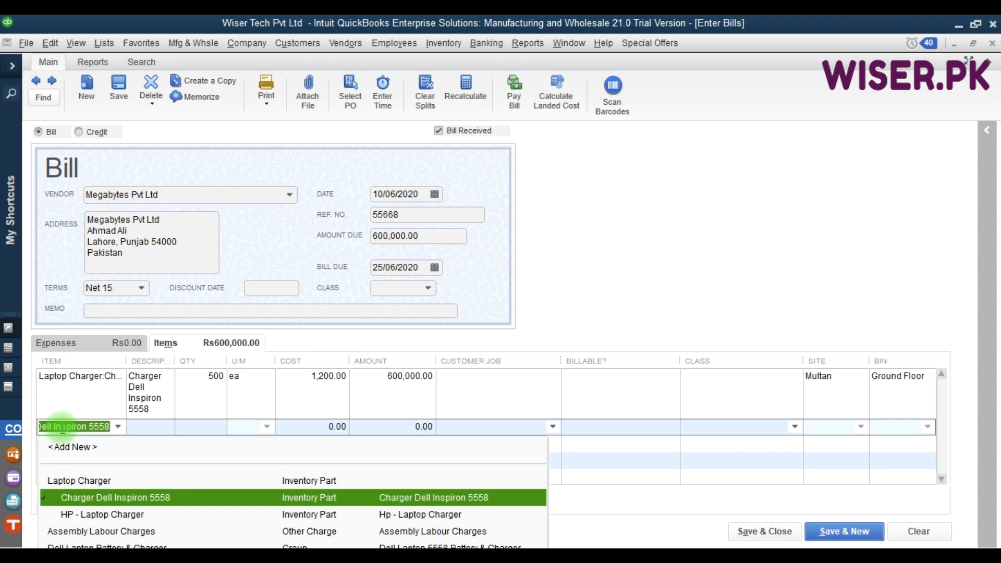
{"action": "key", "text": "Down"}
{"action": "key", "text": "Tab"}
{"action": "key", "text": "Tab"}
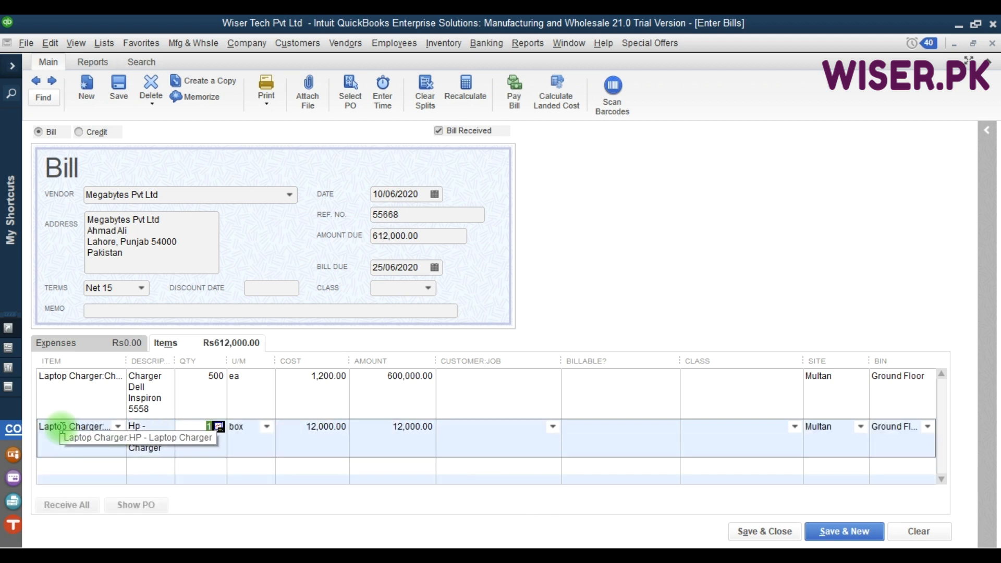
- Set the HP charger line's quantity to 10 boxes and keep it in Multan's Ground Floor bin
{"action": "type", "text": "5"}
{"action": "key", "text": "Tab"}
{"action": "key", "text": "shift+Tab"}
{"action": "type", "text": "10"}
{"action": "key", "text": "Tab"}
{"action": "key", "text": "Tab"}
{"action": "key", "text": "Tab"}
{"action": "key", "text": "Tab"}
{"action": "key", "text": "Tab"}
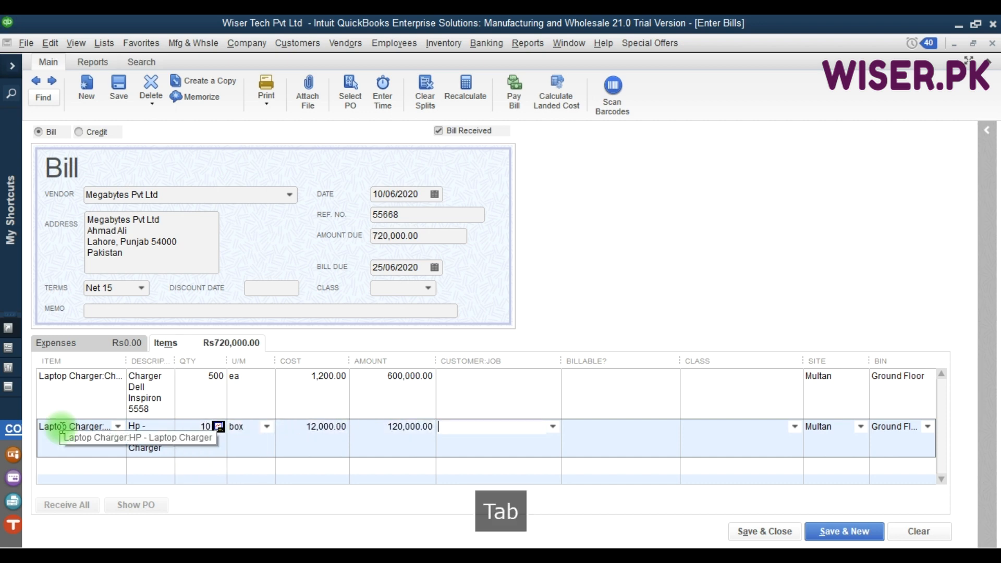
{"action": "left_click", "coordinate": [927, 427]}
{"action": "left_click", "coordinate": [927, 427]}
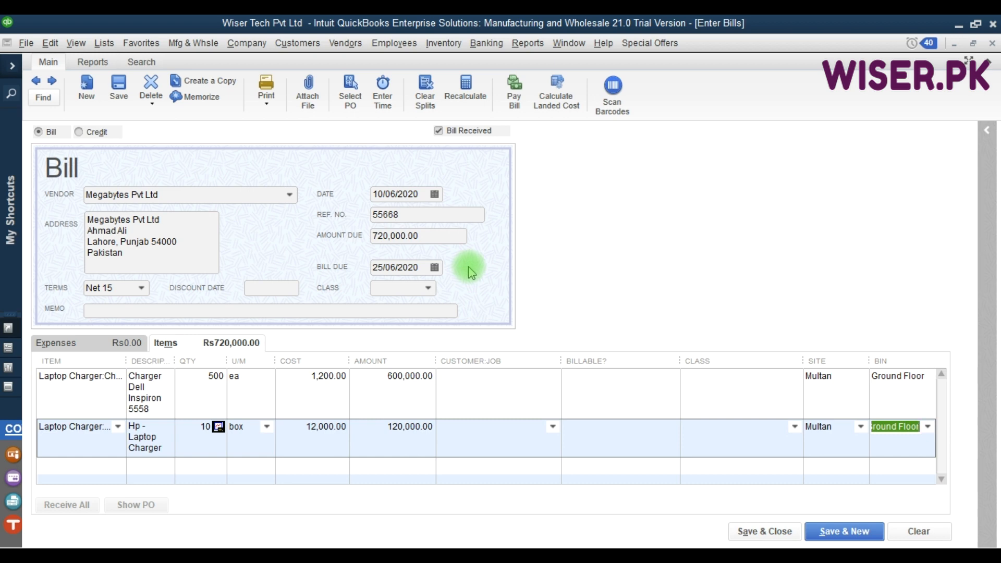
- Save and close the vendor bill, accepting the credit limit warning
{"action": "left_click", "coordinate": [771, 531]}
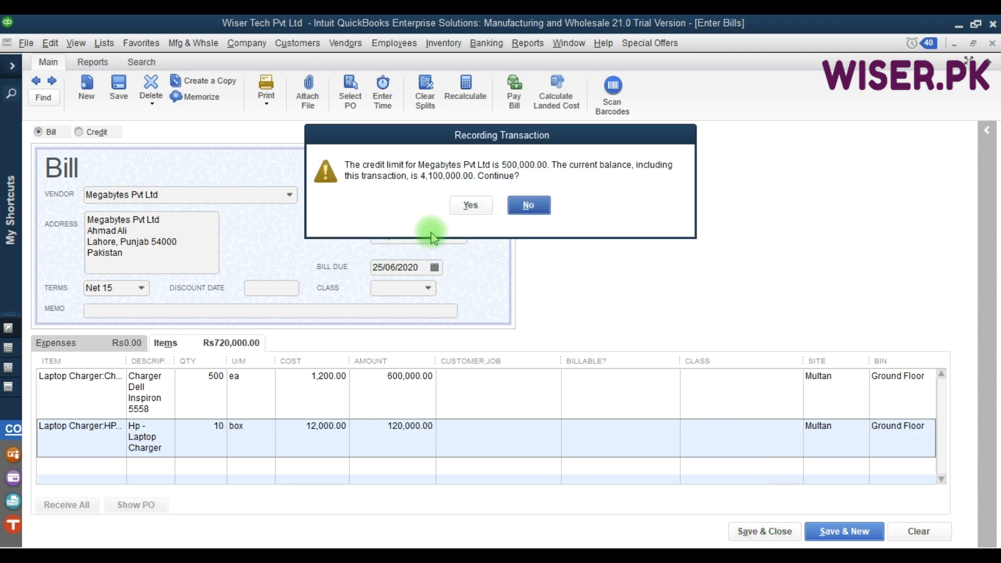
{"action": "left_click", "coordinate": [471, 205]}
{"action": "left_click", "coordinate": [464, 216]}
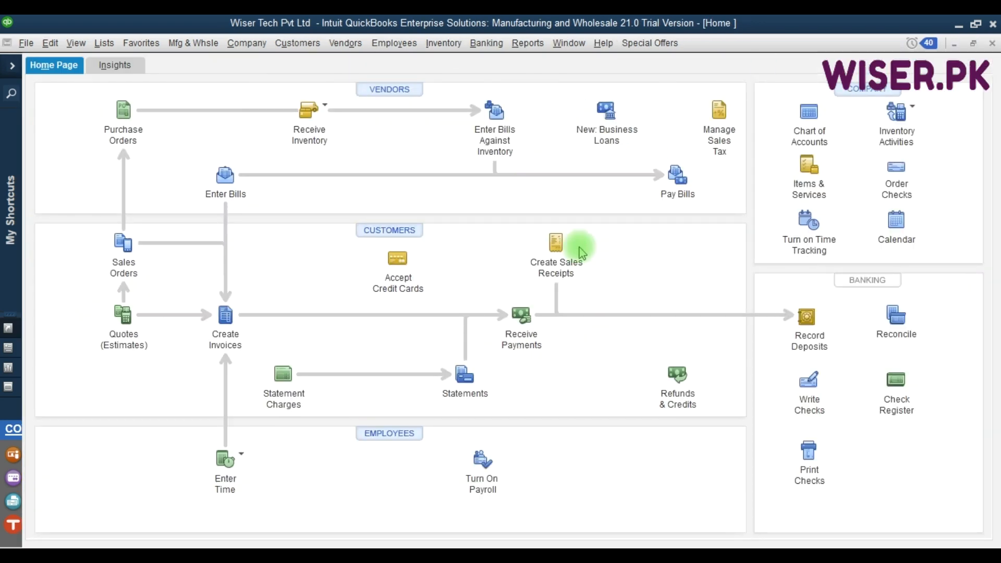
- Check the Items by Bin Location report for Multan's Ground Floor, and close it without memorizing
{"action": "left_click", "coordinate": [528, 43]}
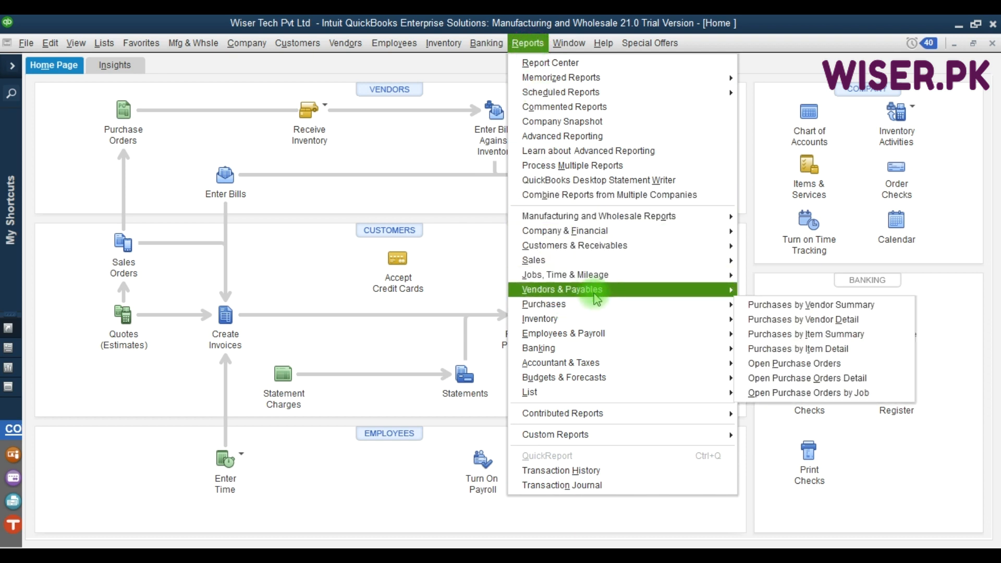
{"action": "mouse_move", "coordinate": [606, 293]}
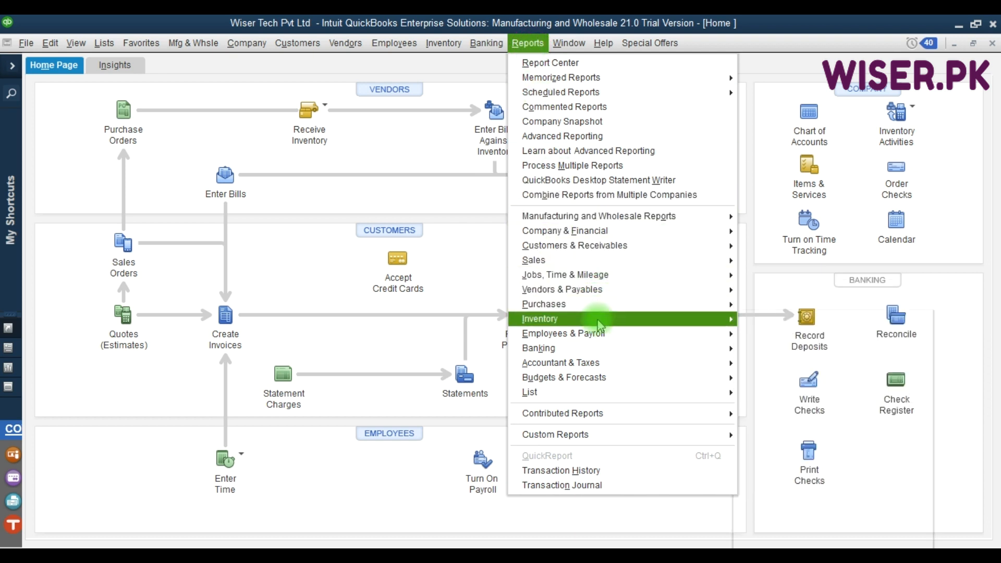
{"action": "mouse_move", "coordinate": [641, 319]}
{"action": "left_click", "coordinate": [776, 320]}
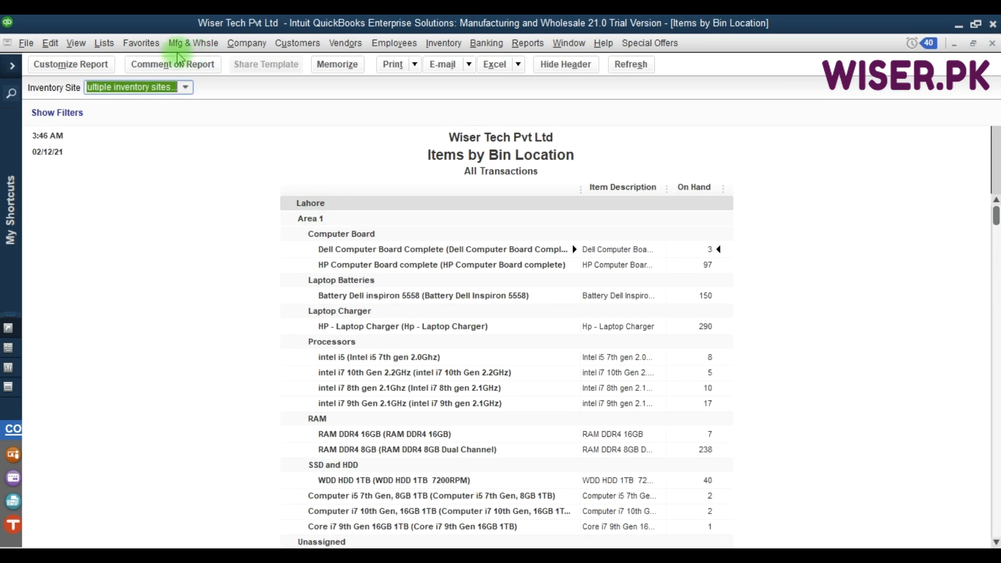
{"action": "left_click", "coordinate": [185, 87]}
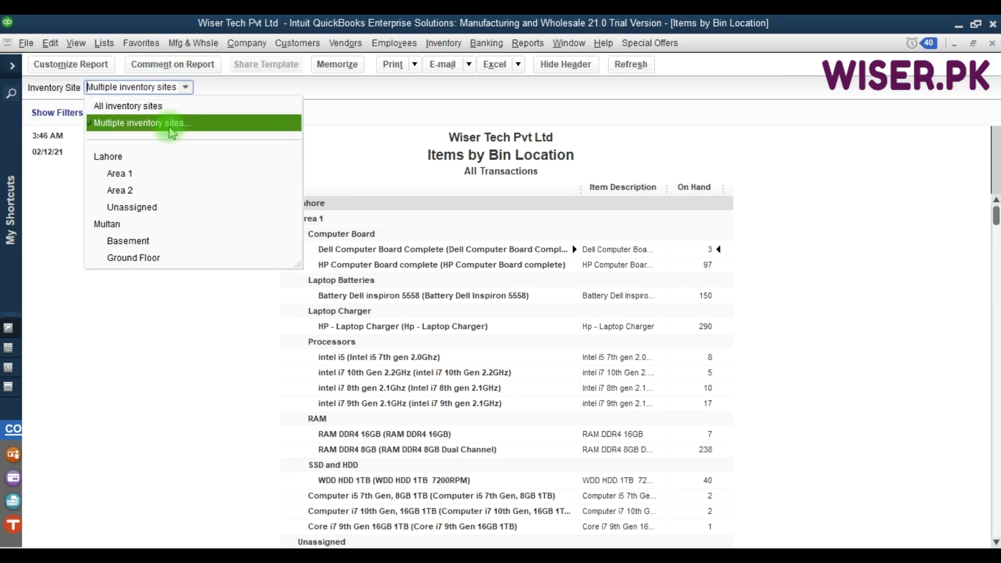
{"action": "left_click", "coordinate": [133, 257]}
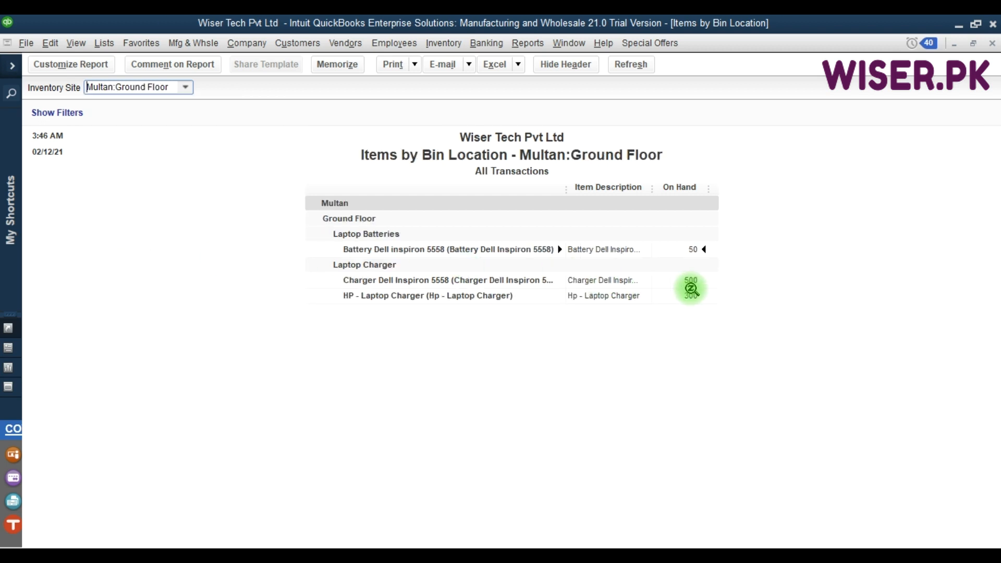
{"action": "key", "text": "Escape"}
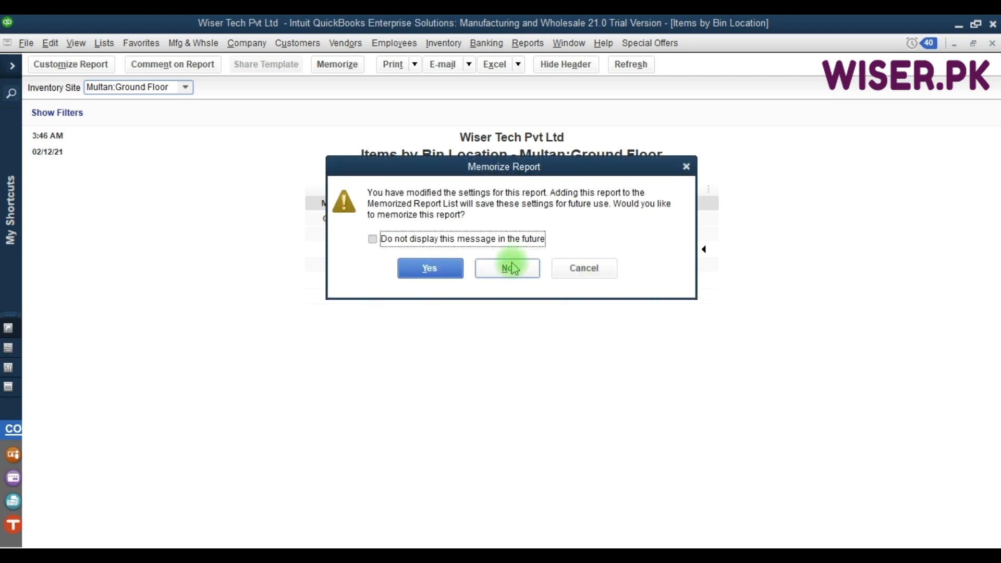
{"action": "left_click", "coordinate": [512, 268]}
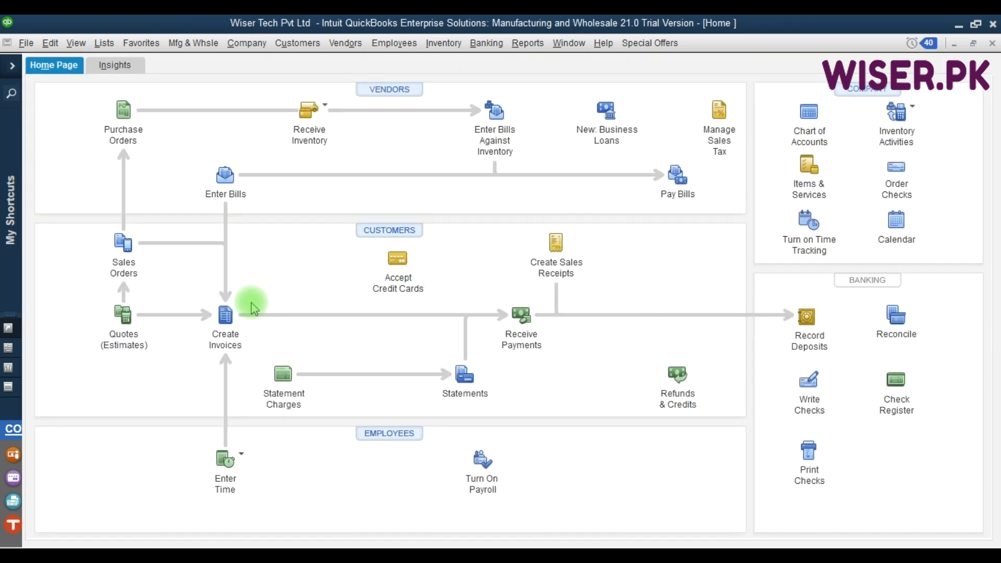
- Start a new invoice for Customer 5 Pvt. Ltd
{"action": "left_click", "coordinate": [225, 317]}
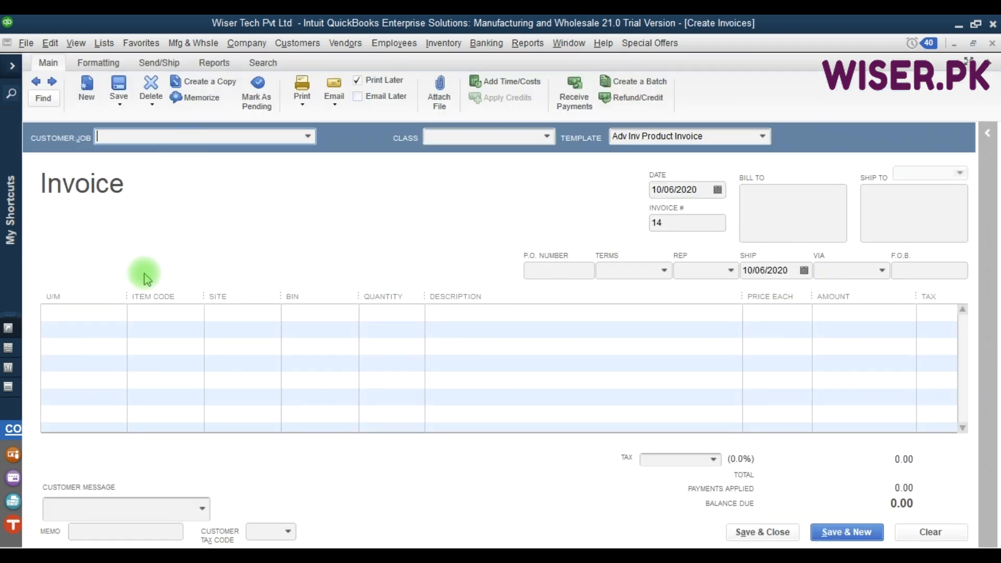
{"action": "key", "text": "Down"}
{"action": "key", "text": "Down"}
{"action": "key", "text": "Down"}
{"action": "key", "text": "Down"}
{"action": "key", "text": "Down"}
{"action": "key", "text": "Down"}
{"action": "key", "text": "Down"}
{"action": "key", "text": "Down"}
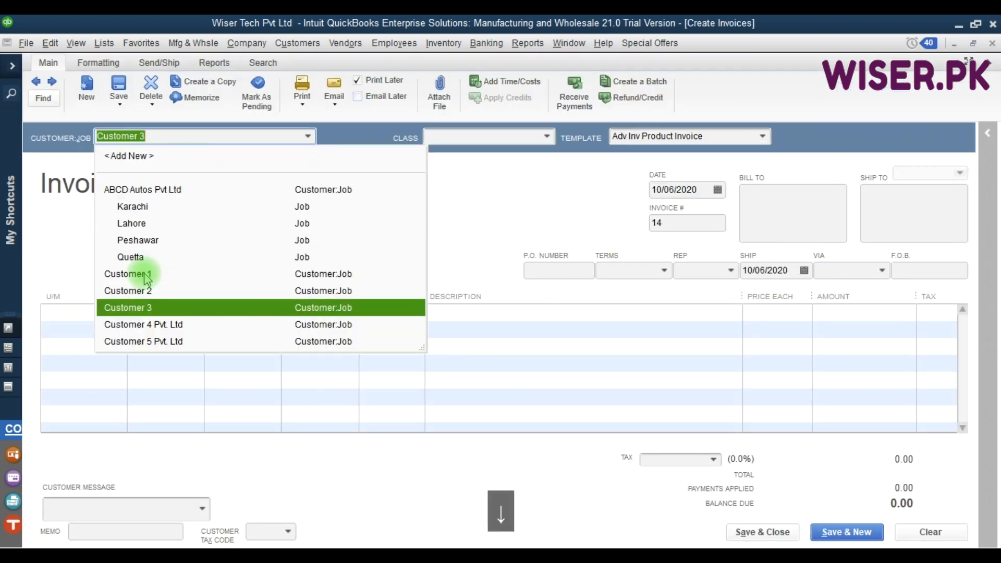
{"action": "key", "text": "Down"}
{"action": "key", "text": "Down"}
{"action": "key", "text": "Tab"}
{"action": "key", "text": "Tab"}
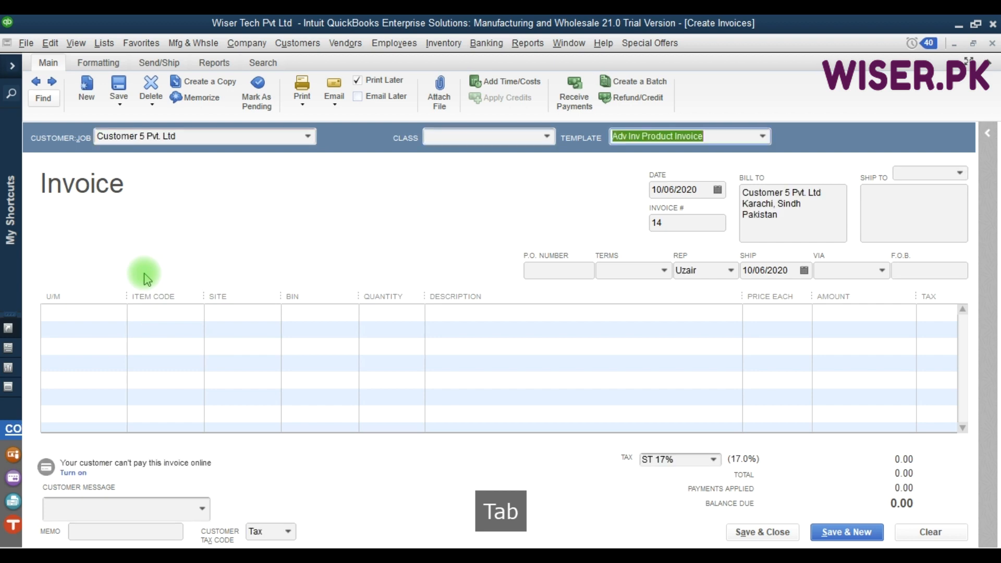
- Fill in the invoice's P.O. number and Wiser Truck shipping, and switch it to the Wiser Product Invoice template
{"action": "left_click", "coordinate": [539, 270]}
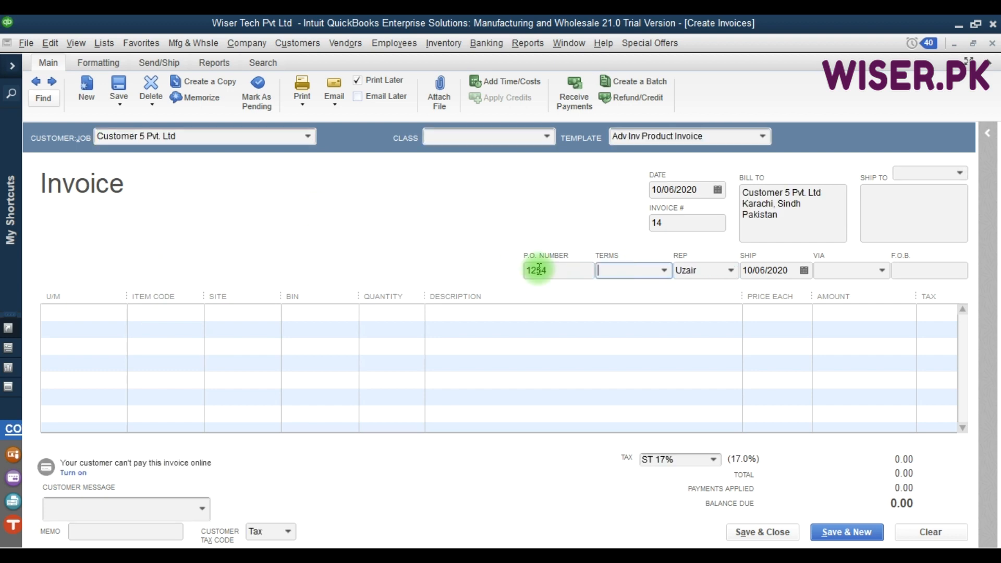
{"action": "key", "text": "Tab"}
{"action": "key", "text": "Tab"}
{"action": "key", "text": "Tab"}
{"action": "type", "text": "Wiser Truck"}
{"action": "key", "text": "Tab"}
{"action": "key", "text": "Tab"}
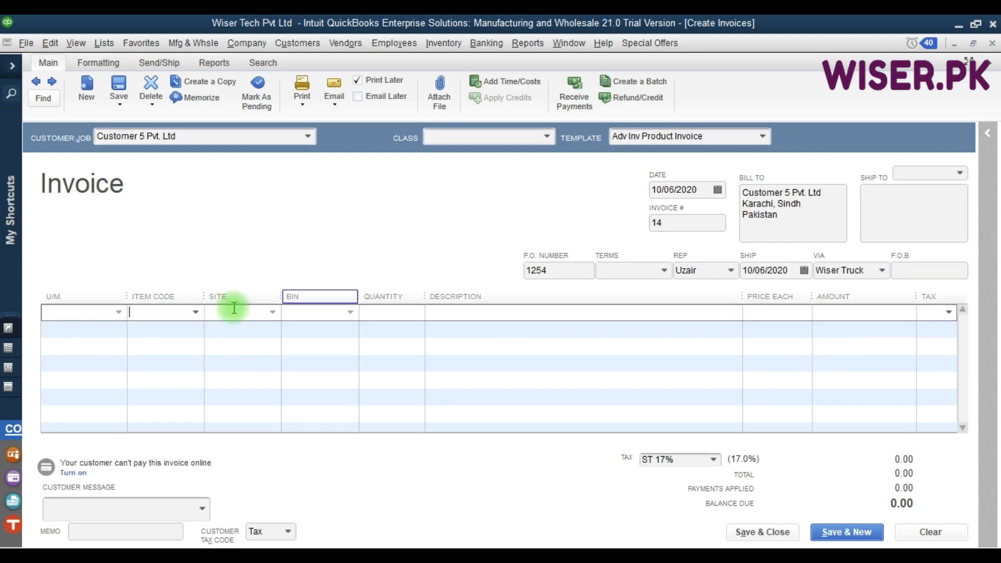
{"action": "left_click", "coordinate": [763, 137]}
{"action": "left_click", "coordinate": [641, 291]}
- Add the HP - Laptop Charger item to the invoice from the Multan site's Ground Floor bin
{"action": "left_click", "coordinate": [76, 315]}
{"action": "type", "text": "hp"}
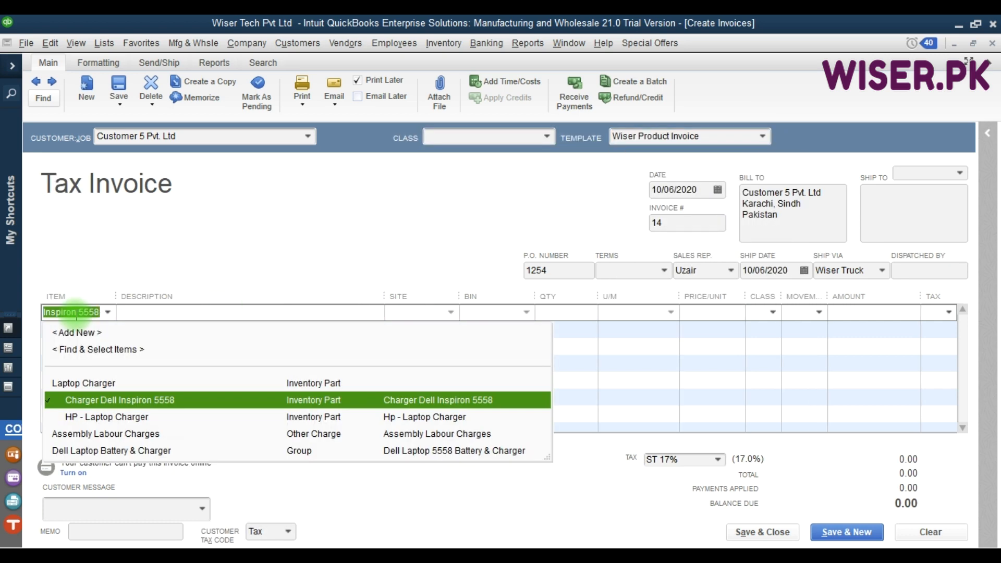
{"action": "key", "text": "Tab"}
{"action": "key", "text": "alt+Down"}
{"action": "key", "text": "Down"}
{"action": "key", "text": "Down"}
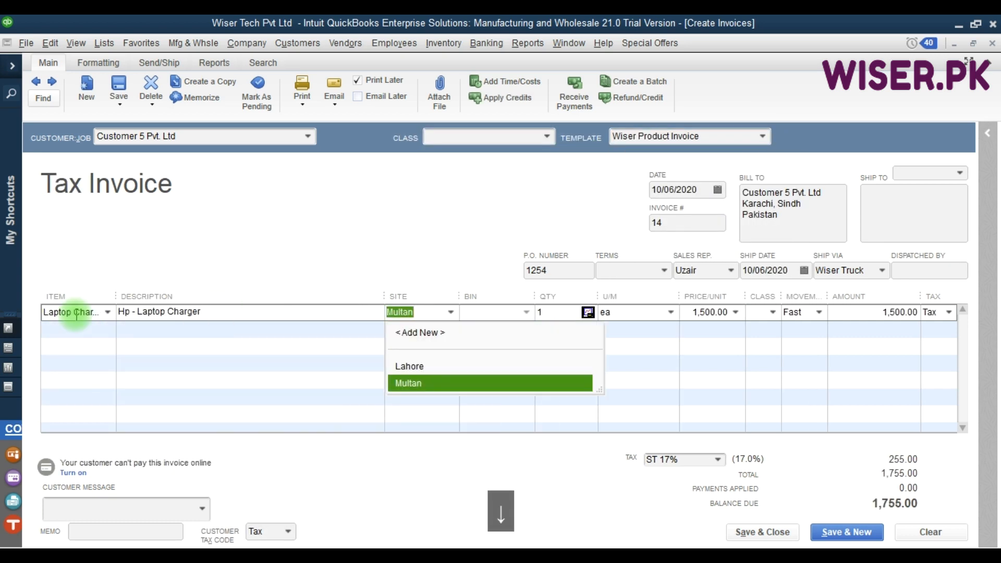
{"action": "key", "text": "Tab"}
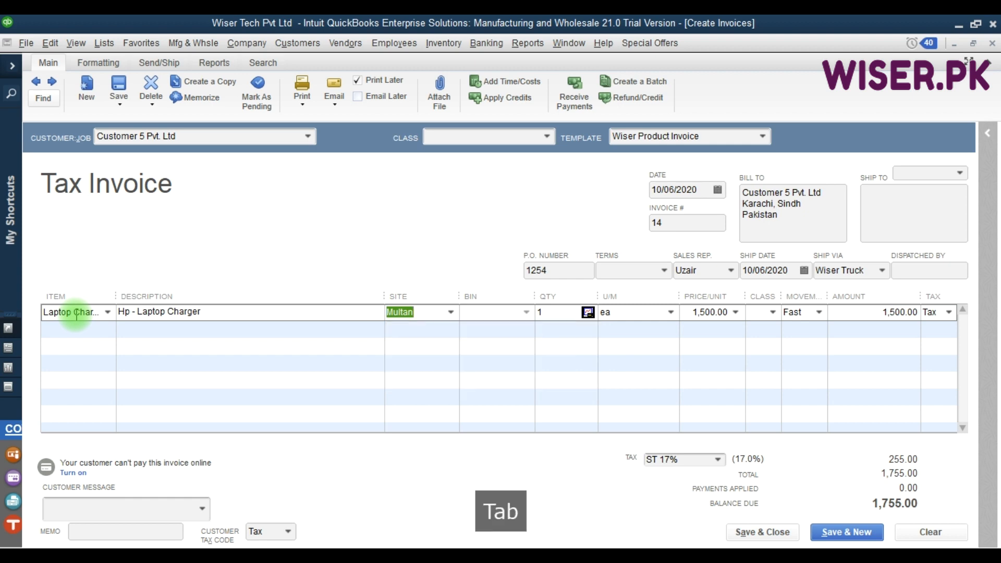
{"action": "left_click", "coordinate": [525, 313]}
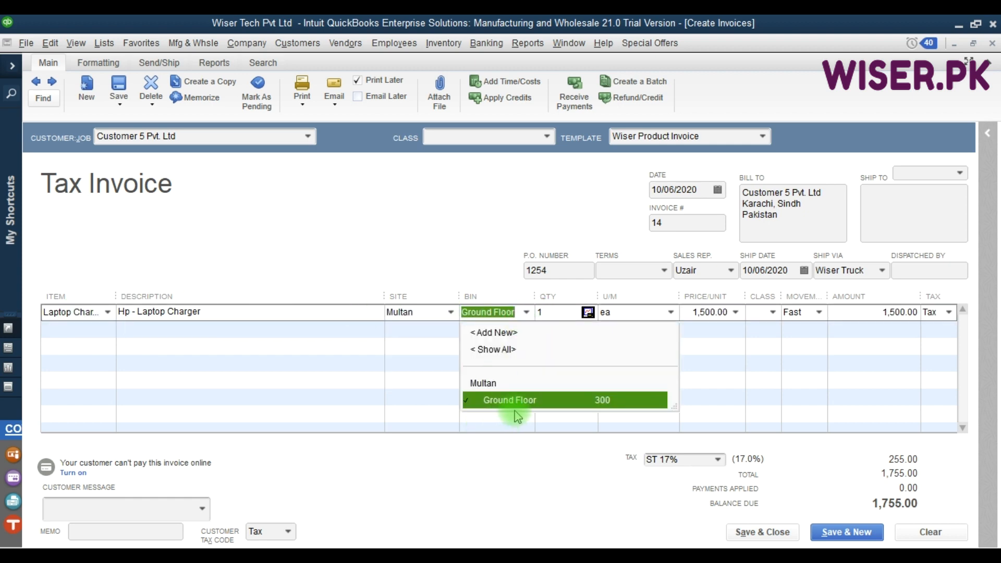
{"action": "left_click", "coordinate": [526, 400]}
- Try to set the HP charger line's quantity to 400 ea, and dismiss the stock warning
{"action": "left_click", "coordinate": [555, 311]}
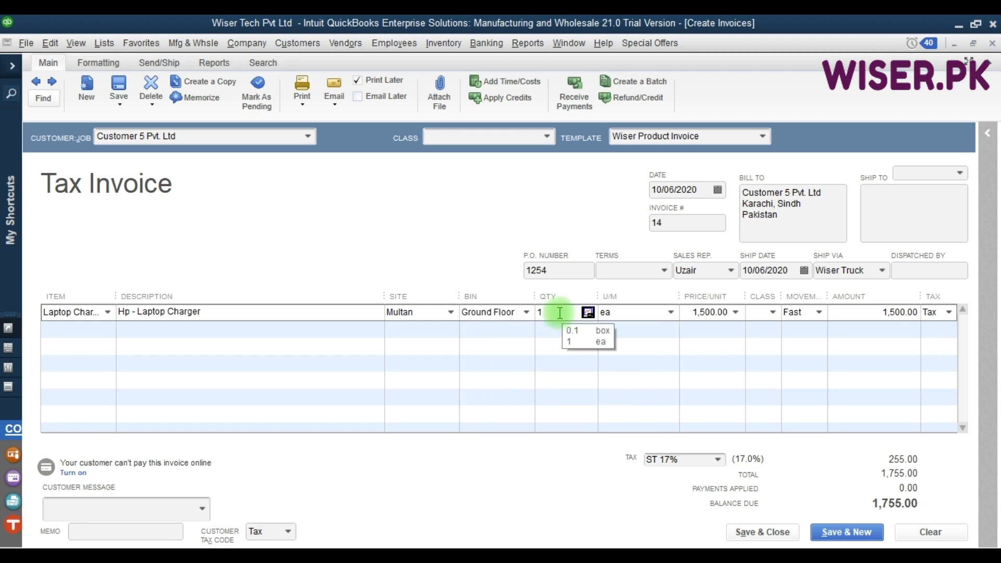
{"action": "key", "text": "BackSpace"}
{"action": "type", "text": "400"}
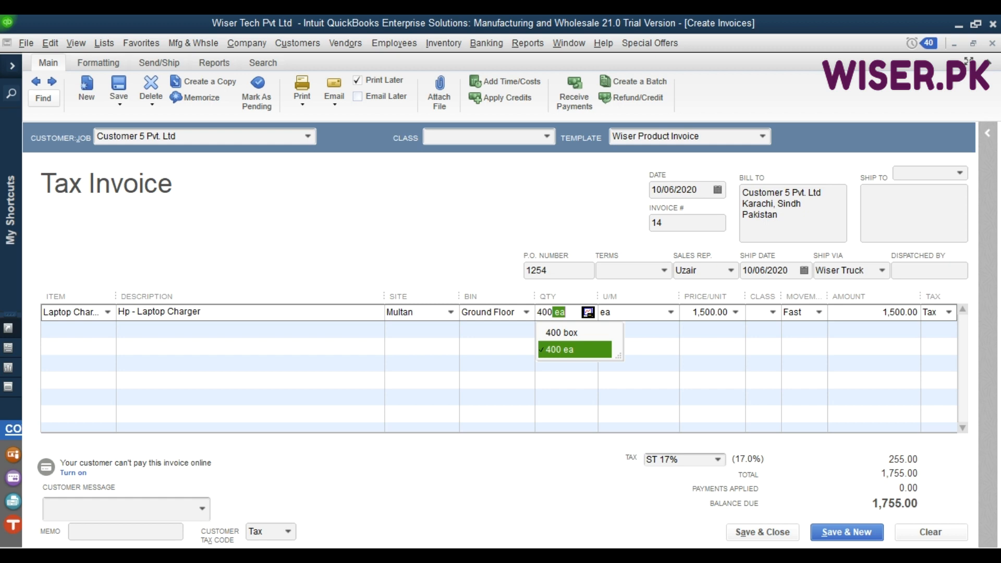
{"action": "key", "text": "Tab"}
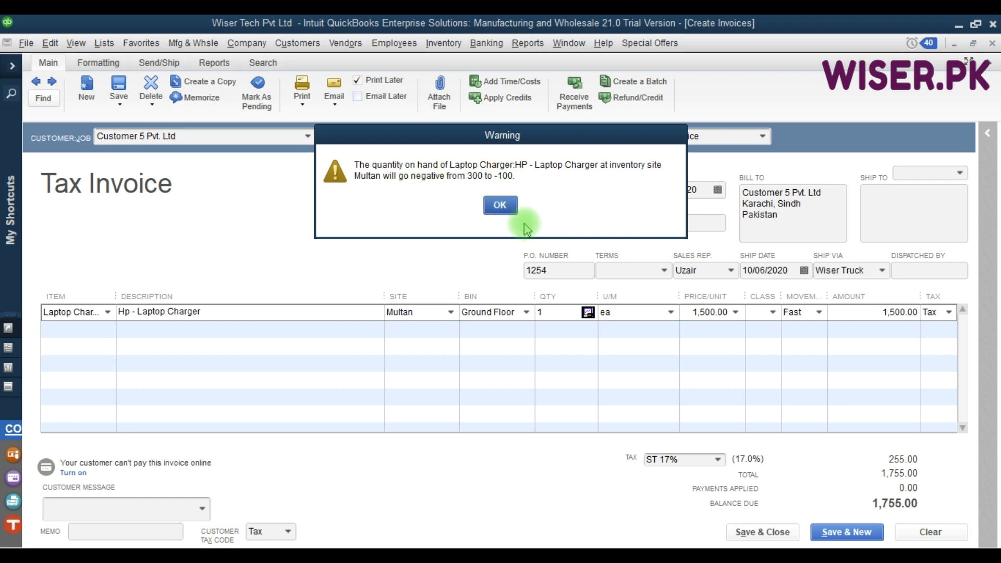
{"action": "left_click", "coordinate": [500, 206]}
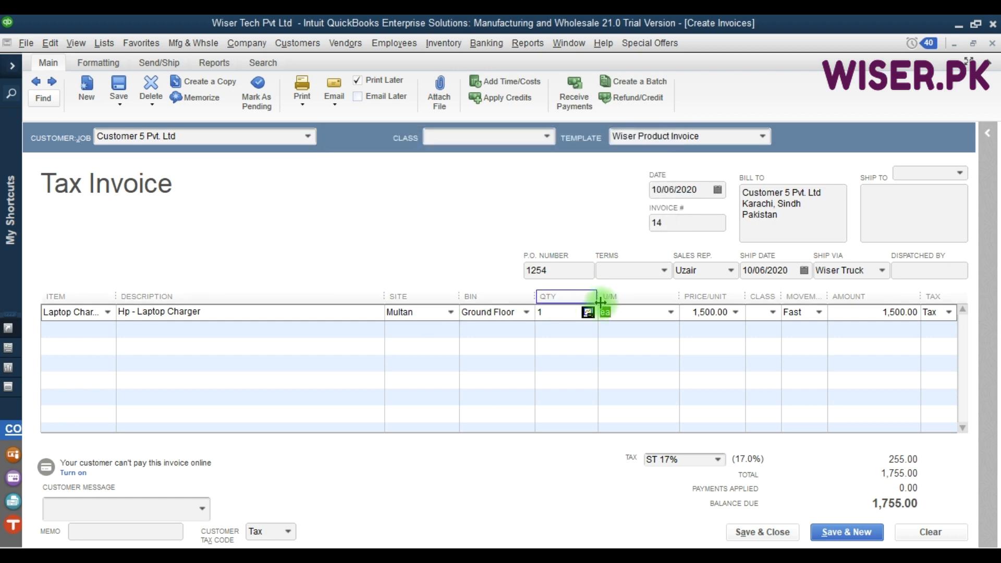
- Set the HP charger line's quantity to 200 ea
{"action": "mouse_move", "coordinate": [575, 319]}
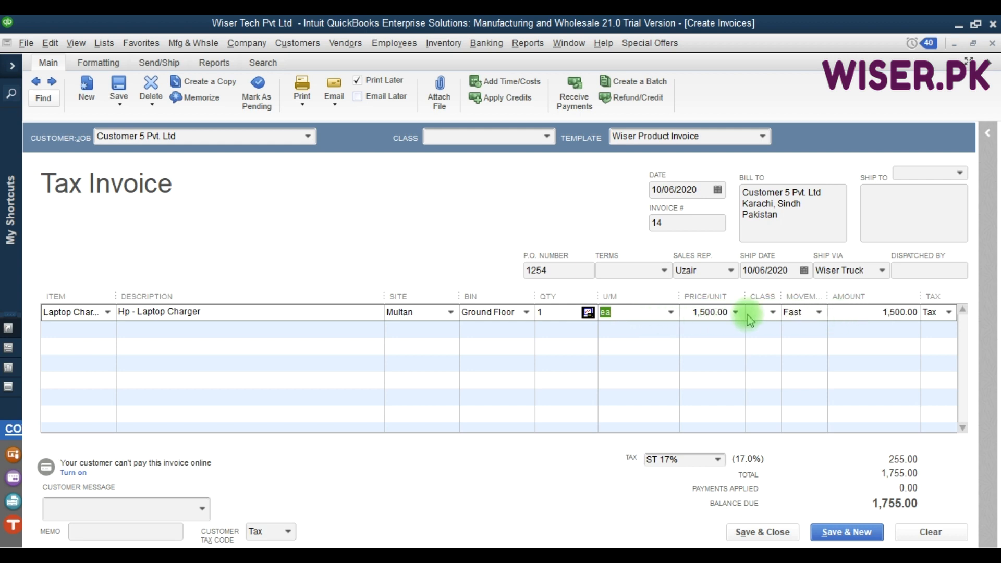
{"action": "left_click", "coordinate": [552, 313]}
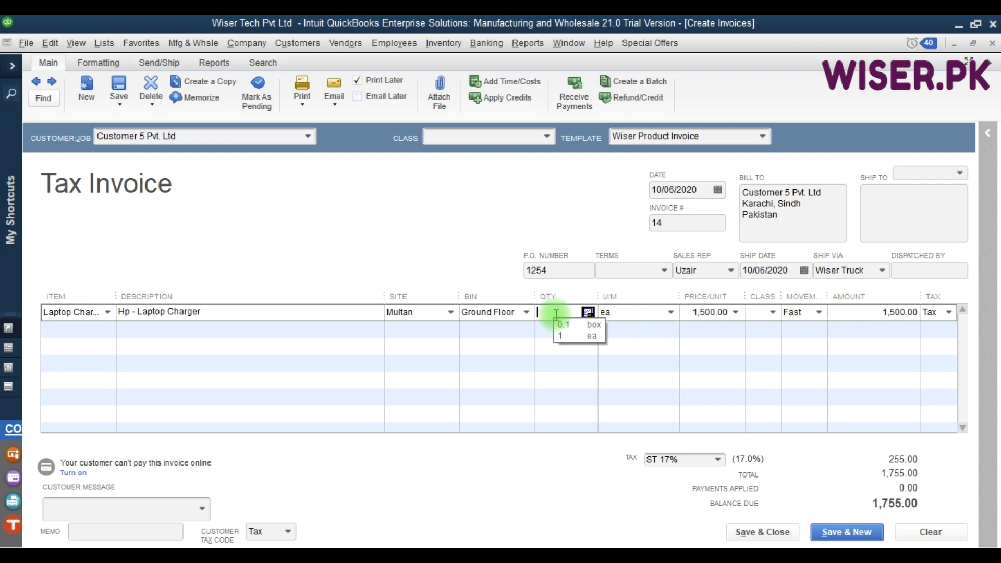
{"action": "type", "text": "200"}
{"action": "key", "text": "Tab"}
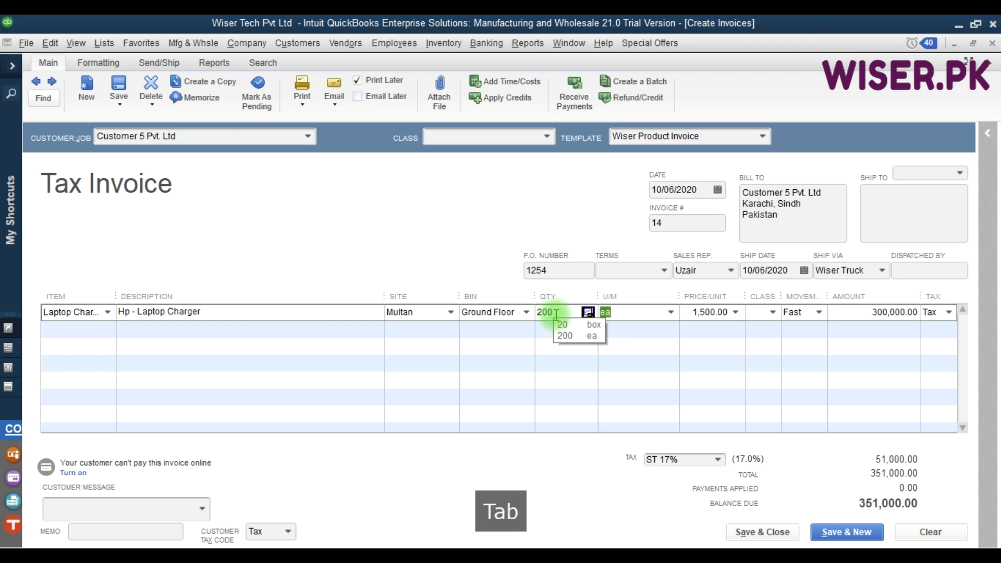
- Add a second HP - Laptop Charger line to the invoice and move to its site
{"action": "left_click", "coordinate": [69, 328]}
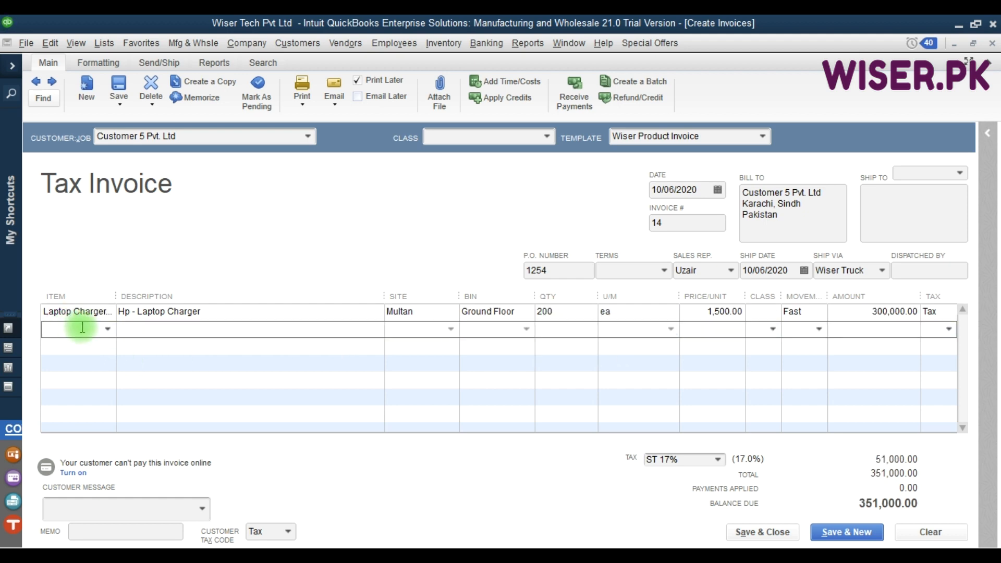
{"action": "type", "text": "ch"}
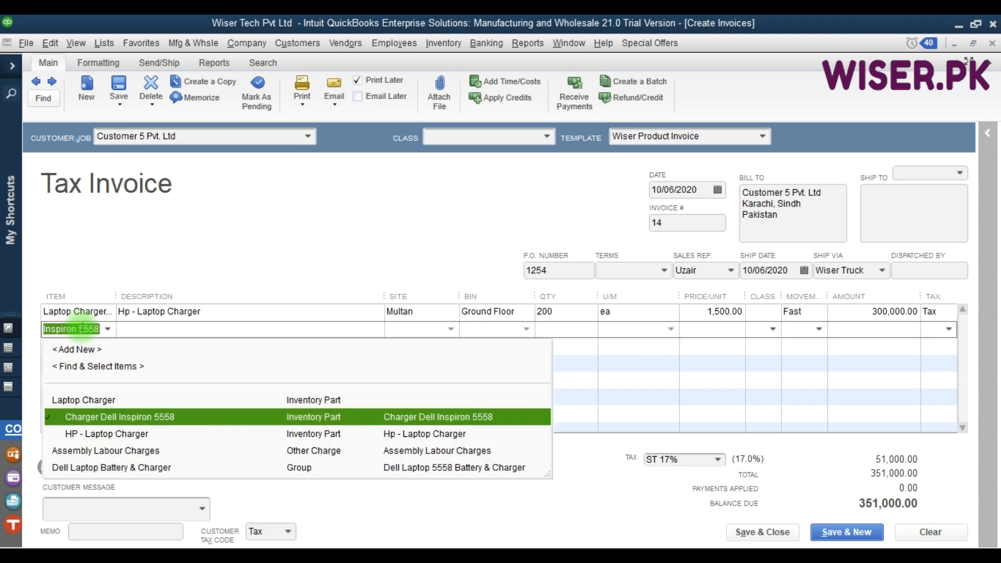
{"action": "key", "text": "Down"}
{"action": "key", "text": "Tab"}
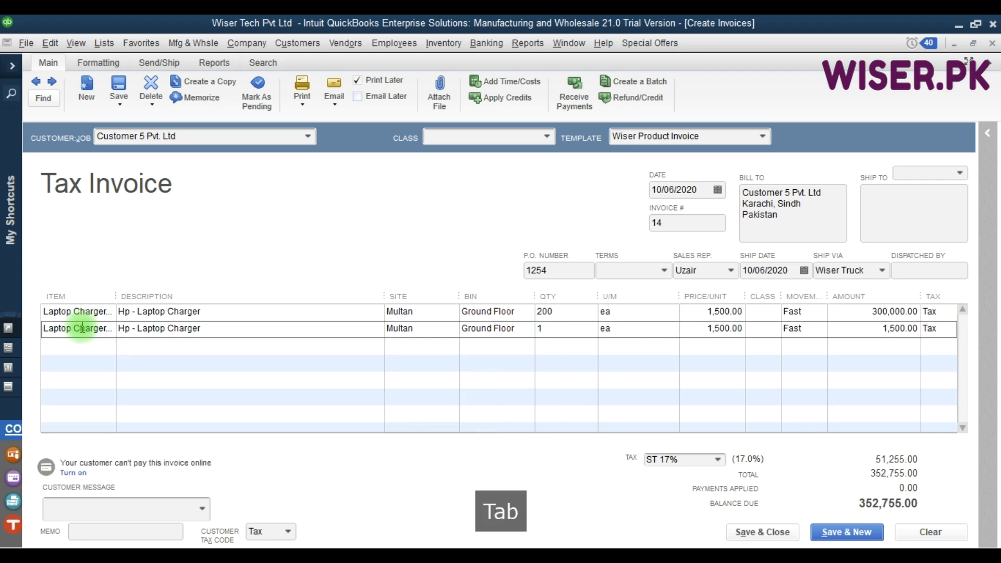
{"action": "key", "text": "Tab"}
{"action": "key", "text": "Tab"}
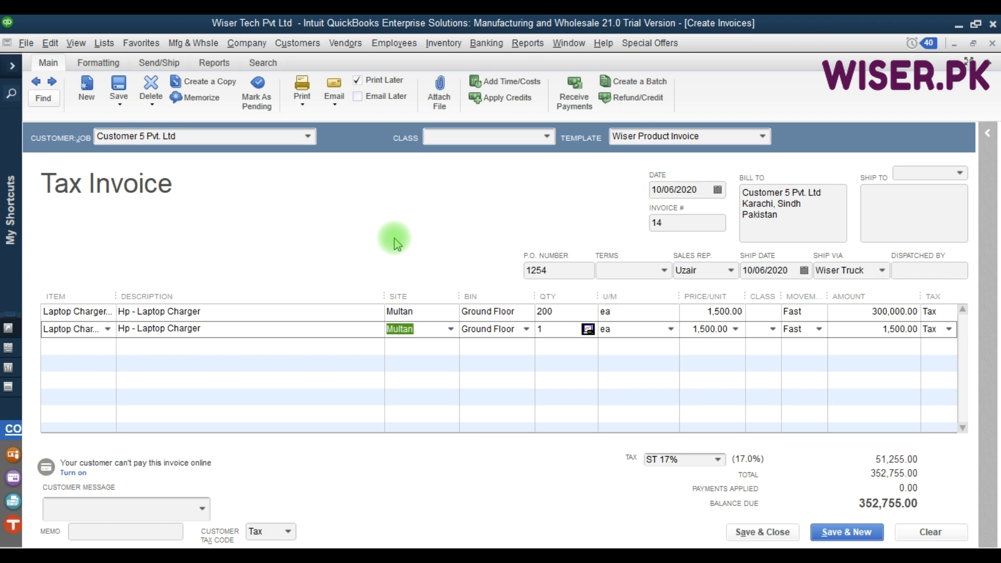
- Set the second HP - Laptop Charger line's site to Lahore
{"action": "left_click", "coordinate": [450, 329]}
{"action": "left_click", "coordinate": [410, 384]}
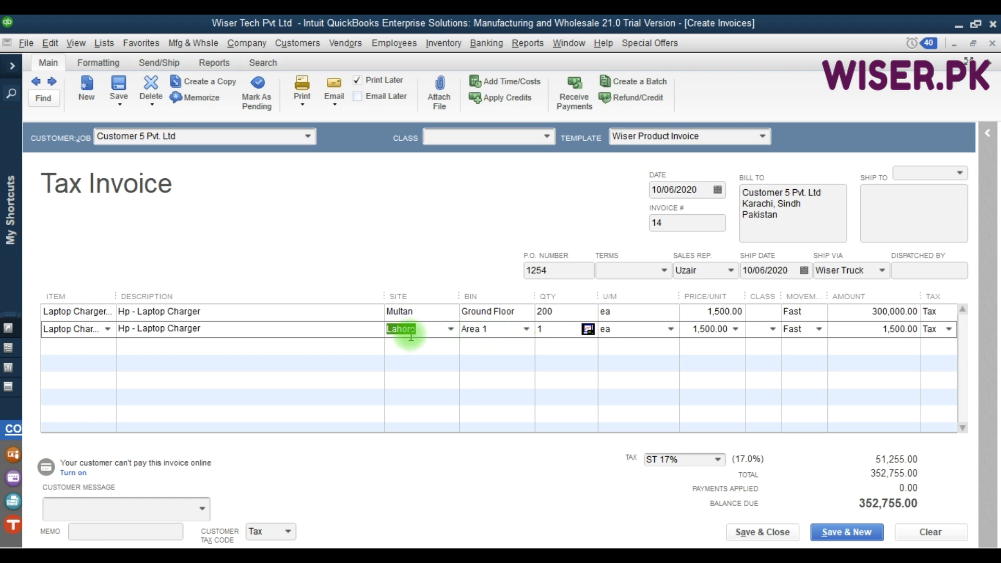
{"action": "left_click", "coordinate": [428, 317]}
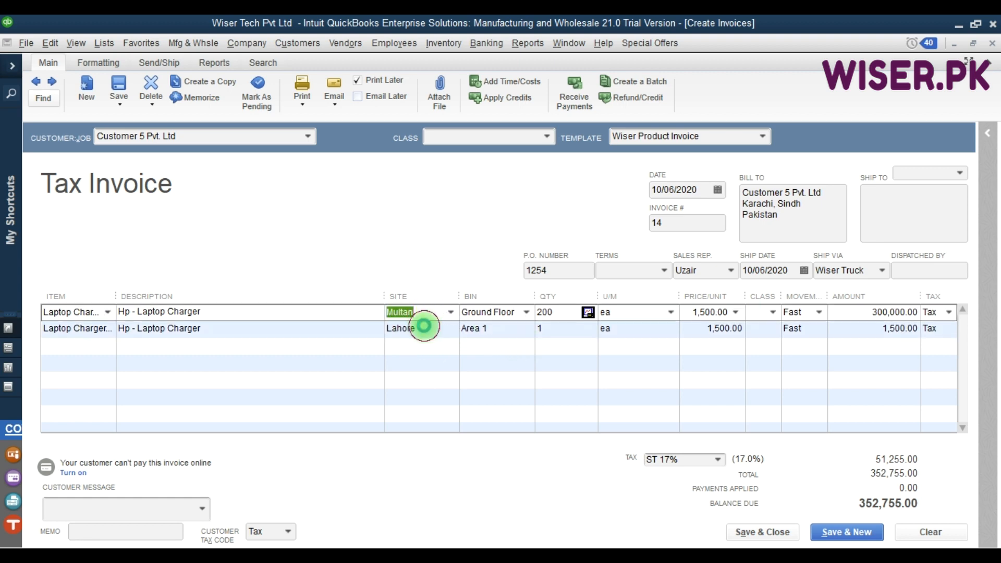
{"action": "left_click", "coordinate": [425, 327]}
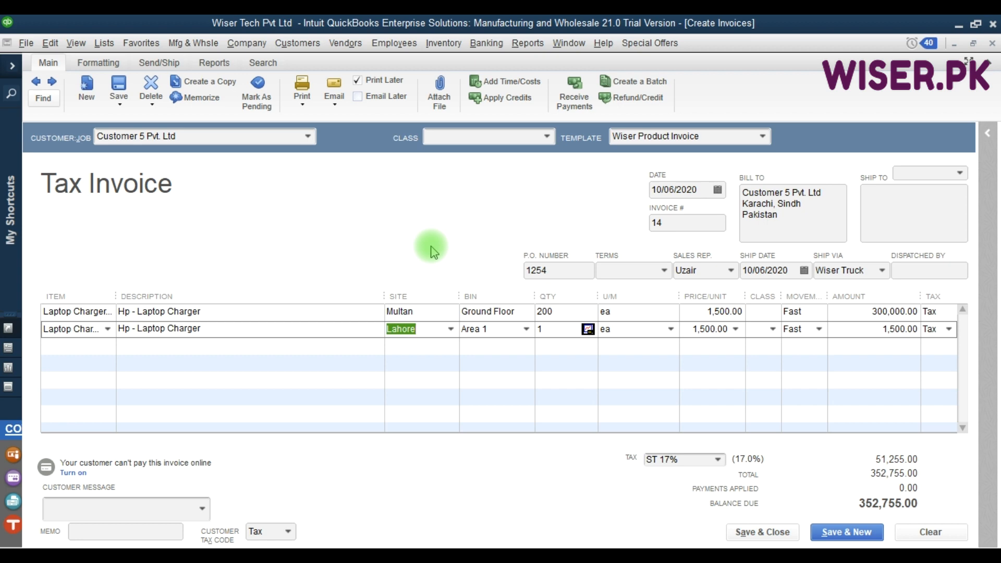
{"action": "key", "text": "F9"}
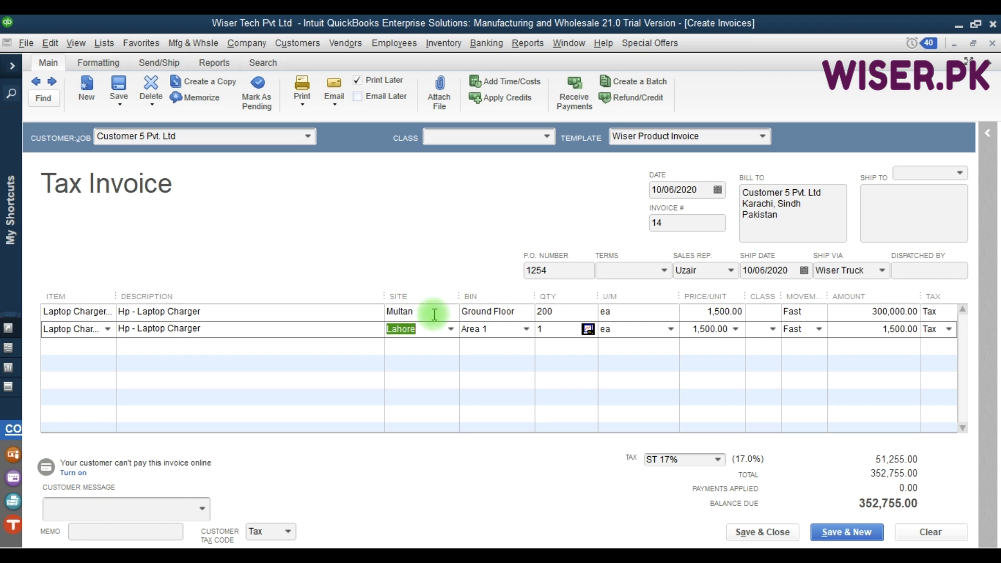
{"action": "left_click", "coordinate": [450, 330]}
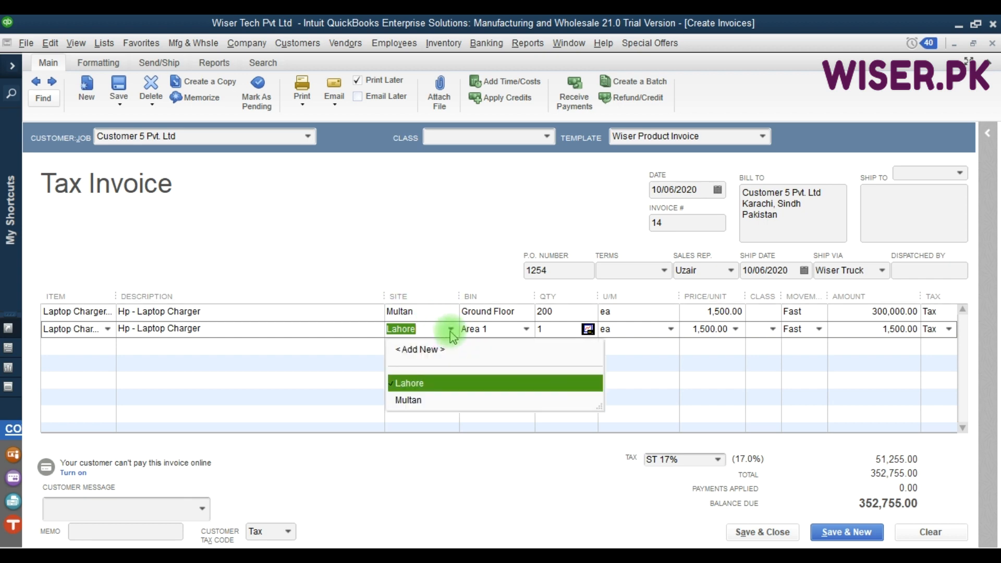
{"action": "left_click", "coordinate": [411, 385]}
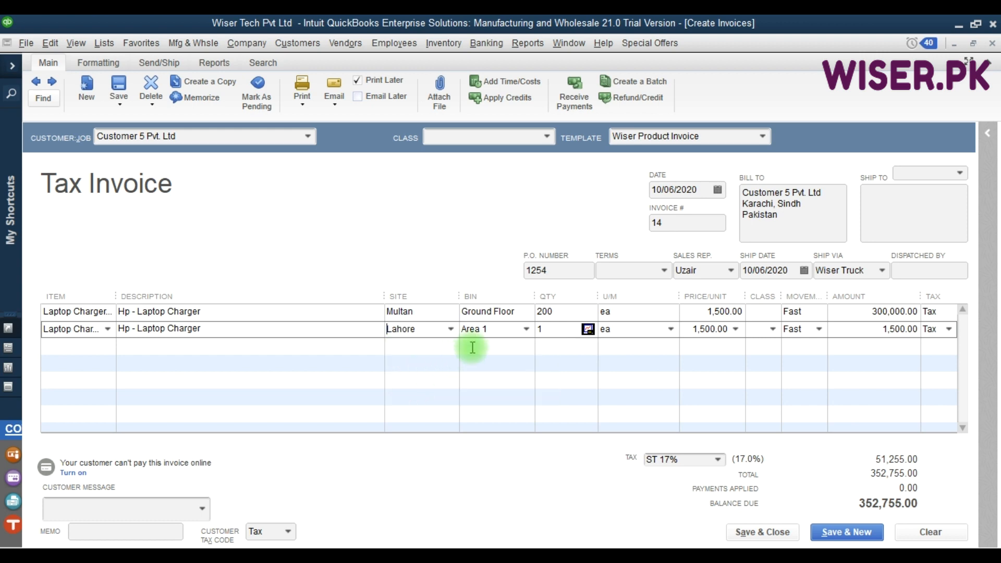
{"action": "key", "text": "F9"}
{"action": "left_click", "coordinate": [431, 329]}
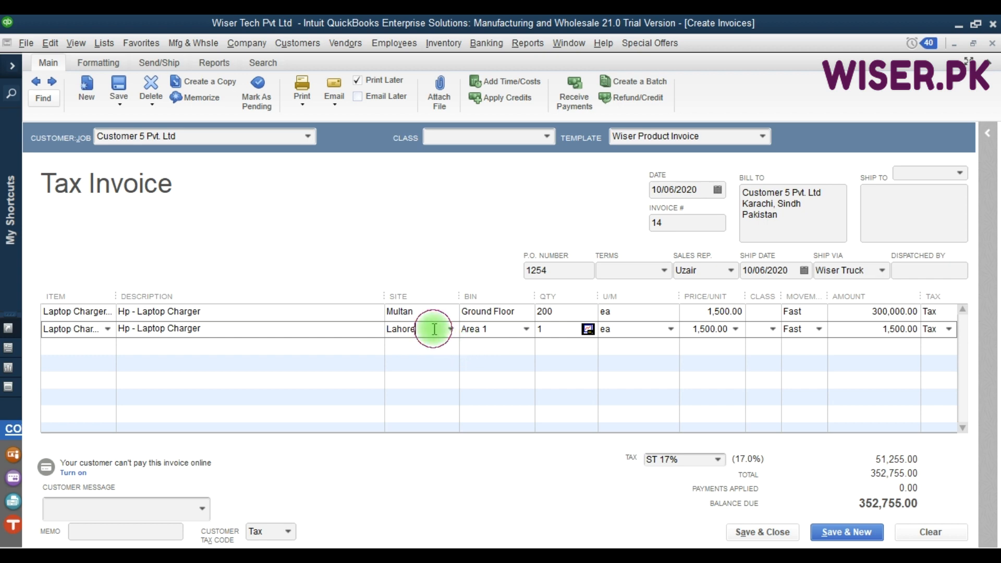
- Check the Lahore site's bin stock for the second charger line and select the Area 1 bin
{"action": "left_click", "coordinate": [509, 327]}
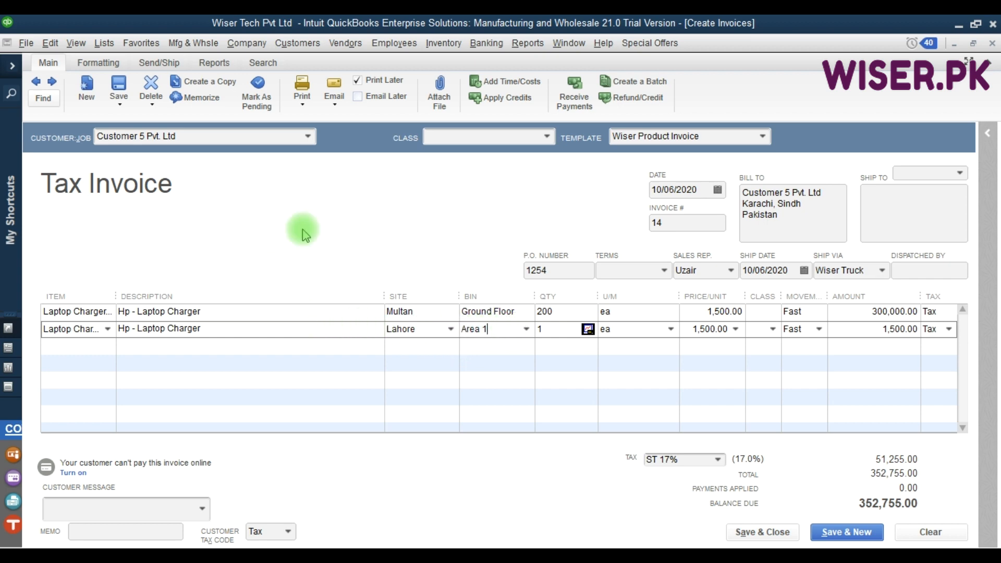
{"action": "left_click", "coordinate": [526, 329]}
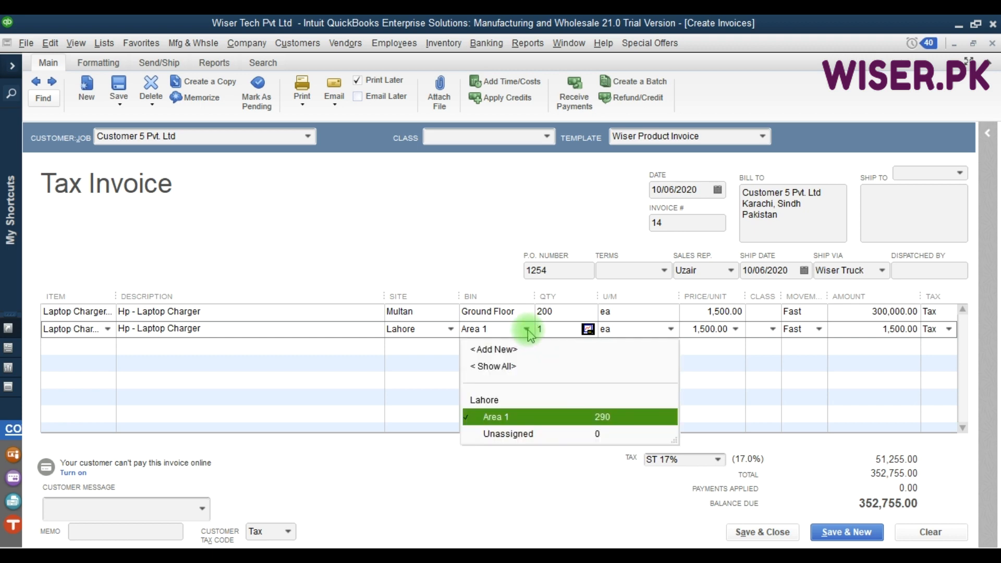
{"action": "left_click", "coordinate": [499, 416]}
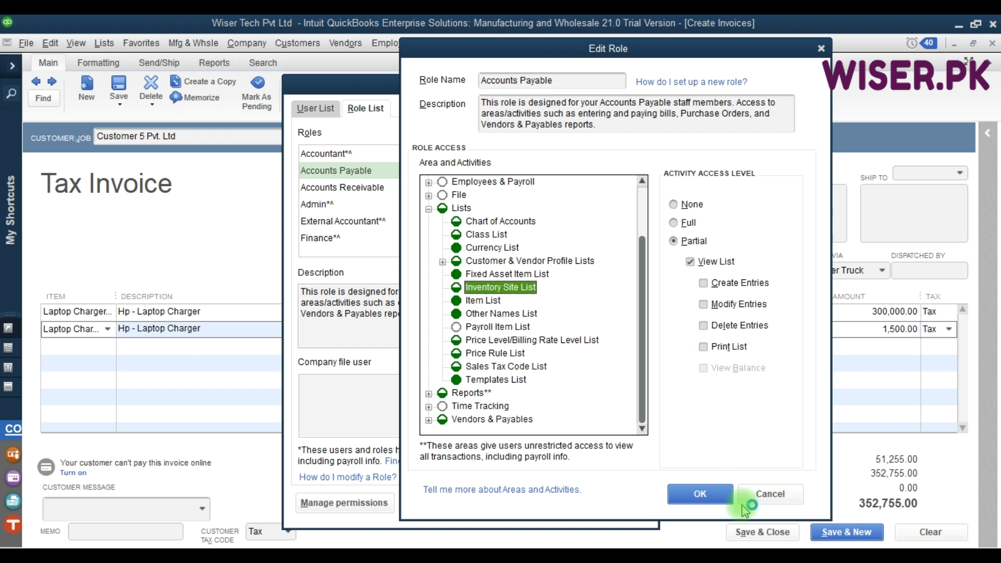
- Cancel out of the Accounts Payable role's settings and close the Users and Roles window
{"action": "left_click", "coordinate": [766, 494]}
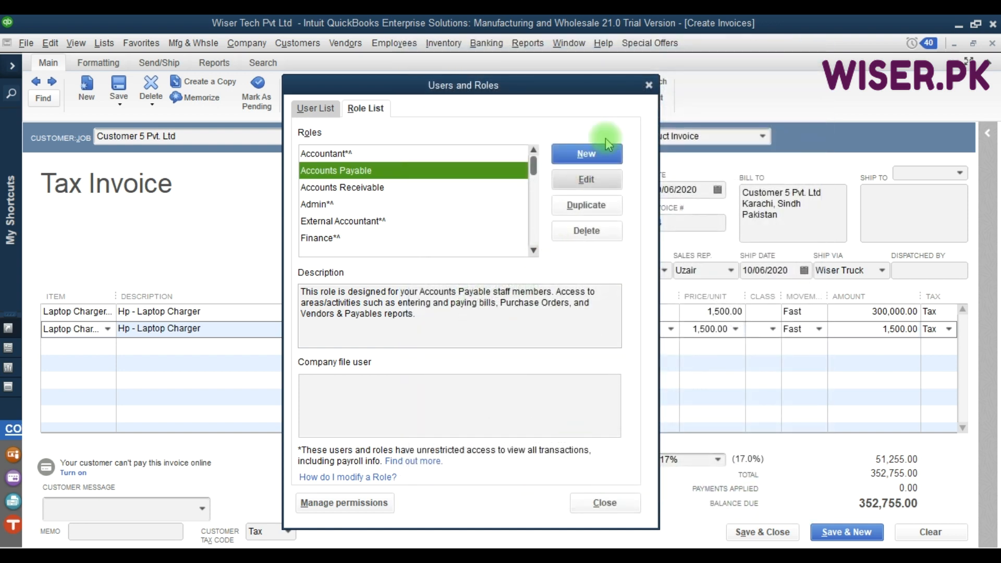
{"action": "left_click", "coordinate": [648, 85]}
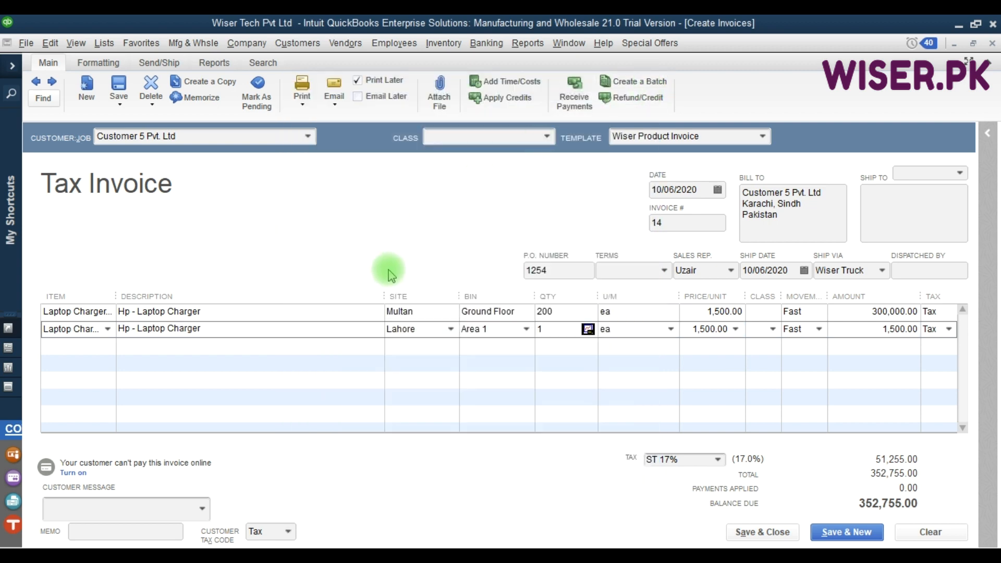
- Switch the second charger line's site to Multan
{"action": "left_click", "coordinate": [426, 331]}
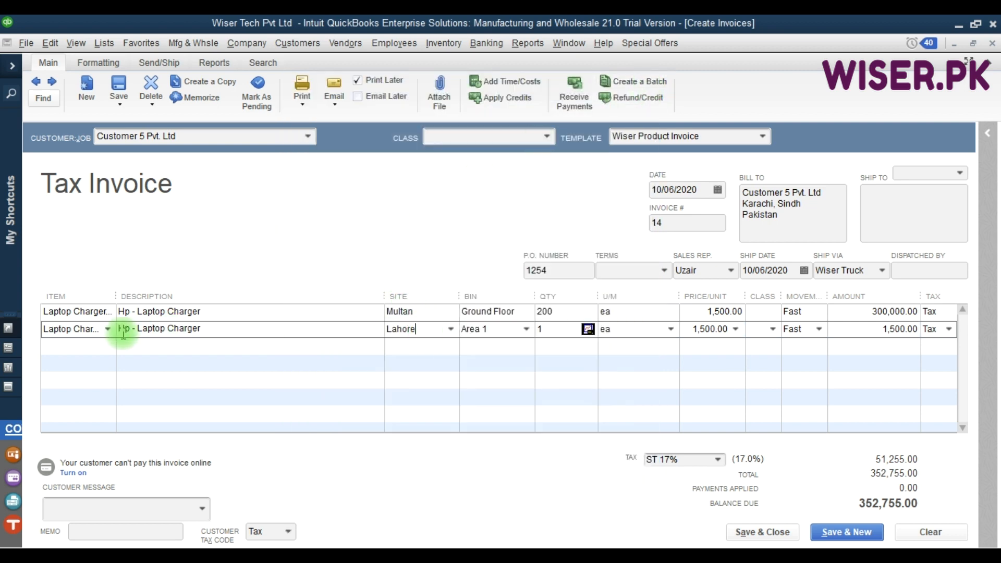
{"action": "left_click", "coordinate": [74, 343]}
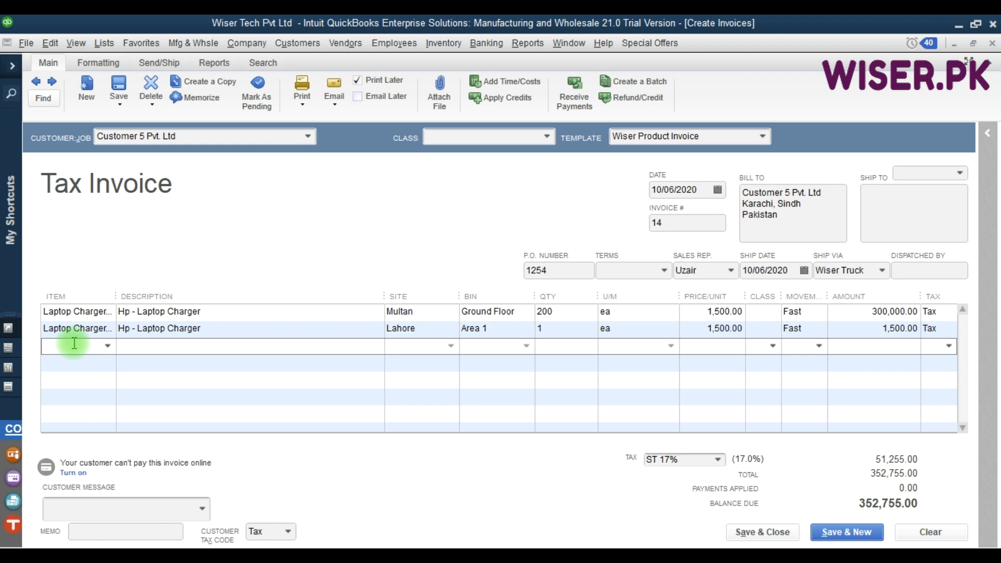
{"action": "left_click", "coordinate": [60, 329]}
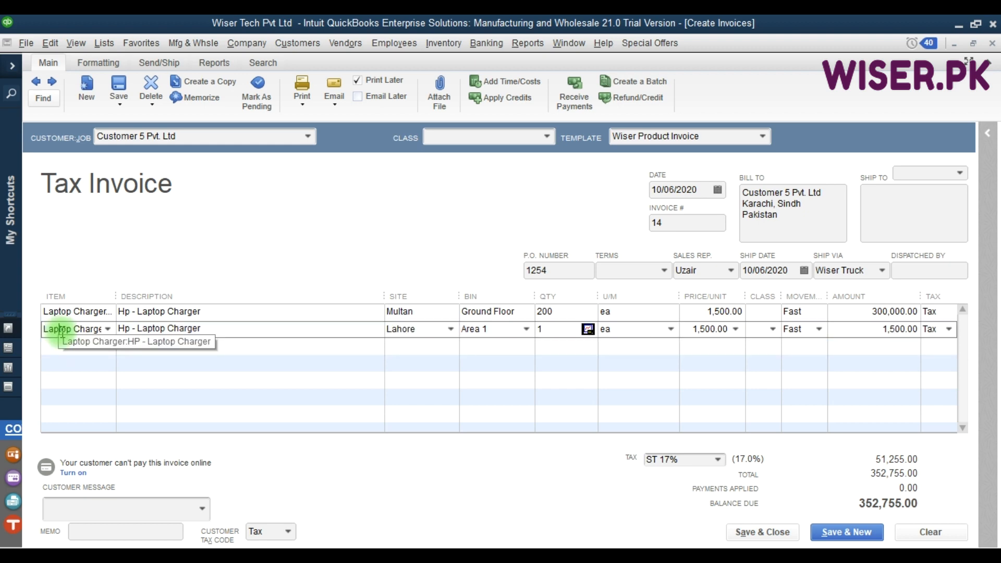
{"action": "left_click", "coordinate": [452, 330]}
{"action": "left_click", "coordinate": [411, 404]}
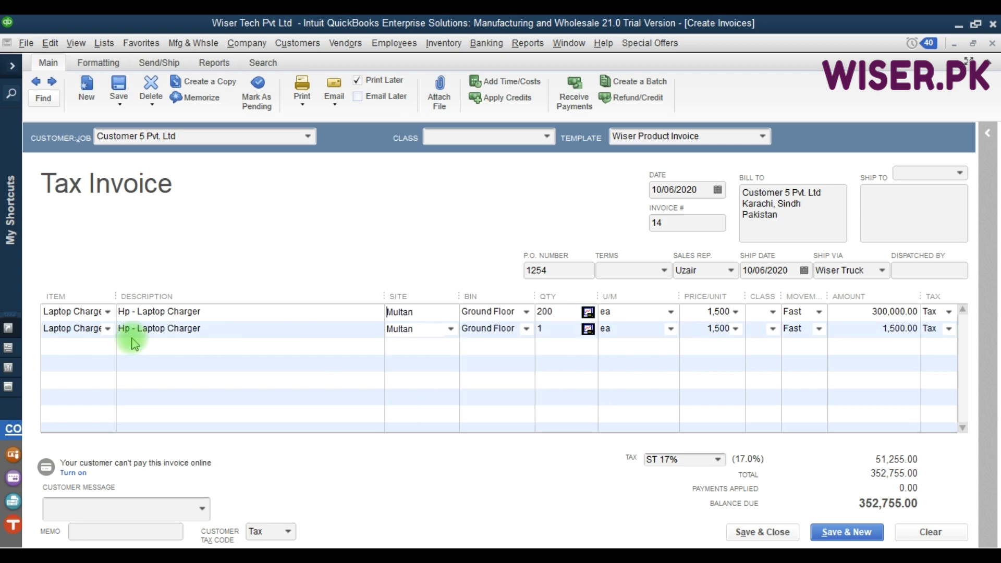
- Replace the second line's item with Charger Dell Inspiron 5558
{"action": "left_click", "coordinate": [92, 332]}
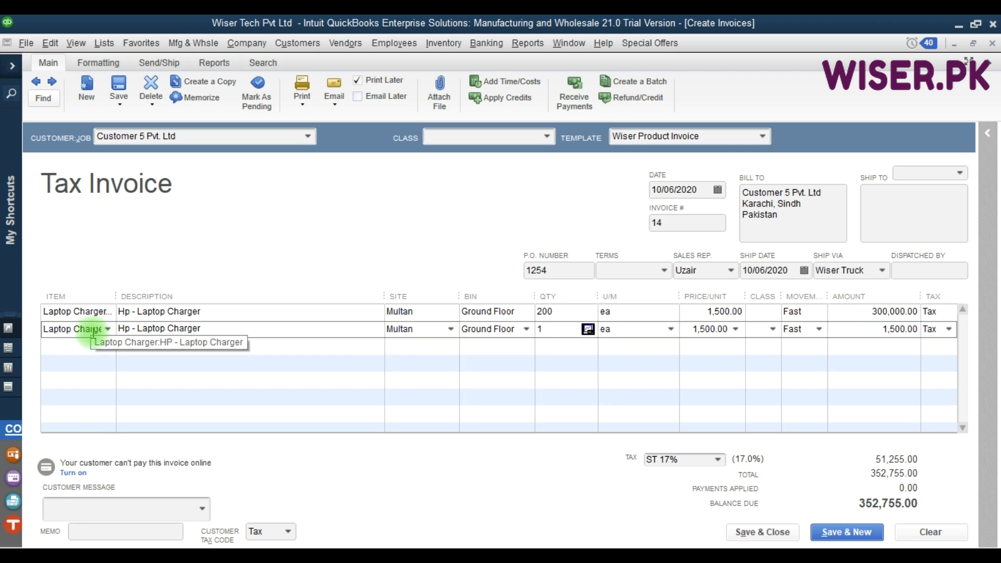
{"action": "key", "text": "Right"}
{"action": "key", "text": "Right"}
{"action": "key", "text": "Right"}
{"action": "key", "text": "Right"}
{"action": "key", "text": "Right"}
{"action": "key", "text": "Right"}
{"action": "key", "text": "Right"}
{"action": "key", "text": "Right"}
{"action": "key", "text": "Right"}
{"action": "key", "text": "Right"}
{"action": "key", "text": "Tab"}
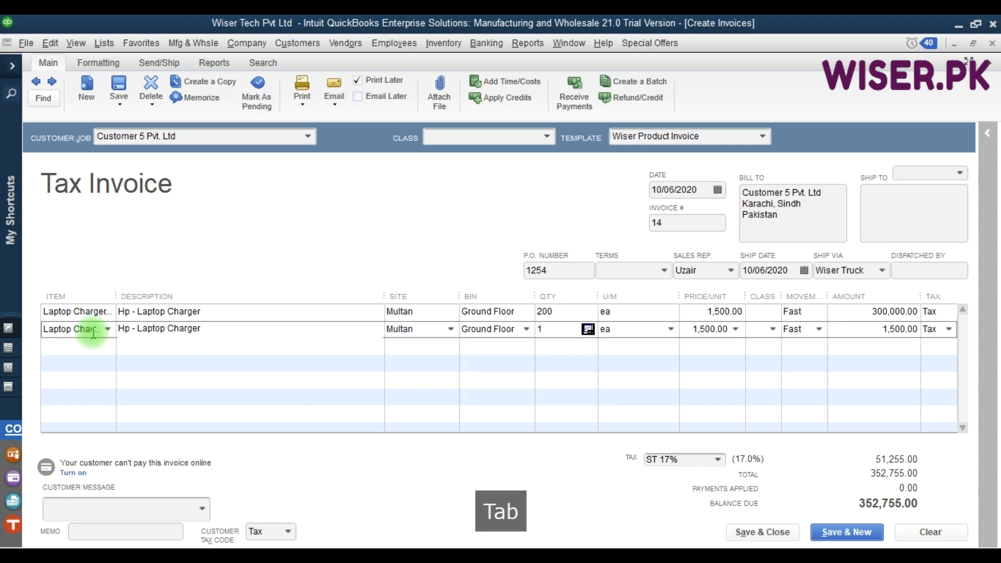
{"action": "double_click", "coordinate": [93, 334]}
{"action": "key", "text": "Up"}
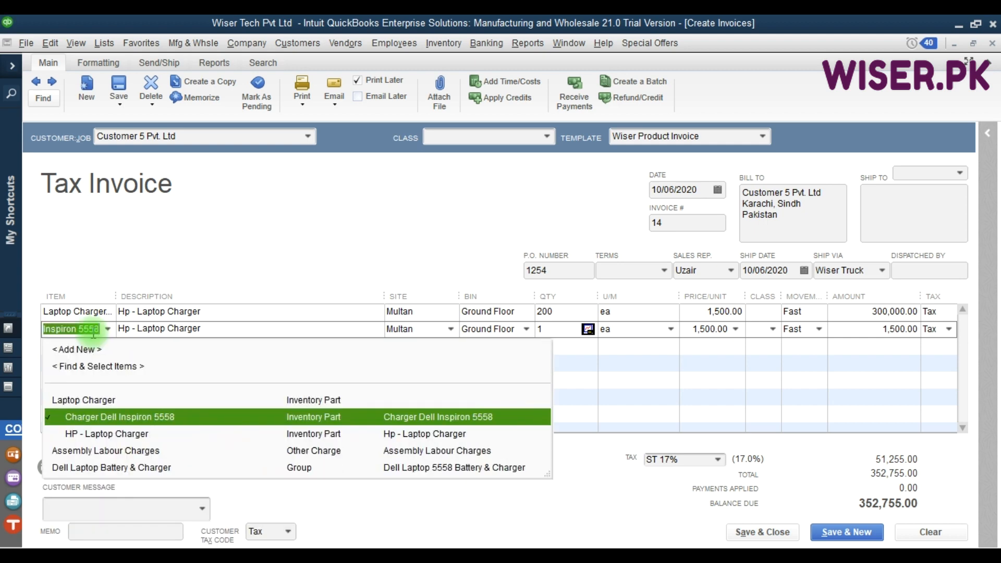
{"action": "key", "text": "Tab"}
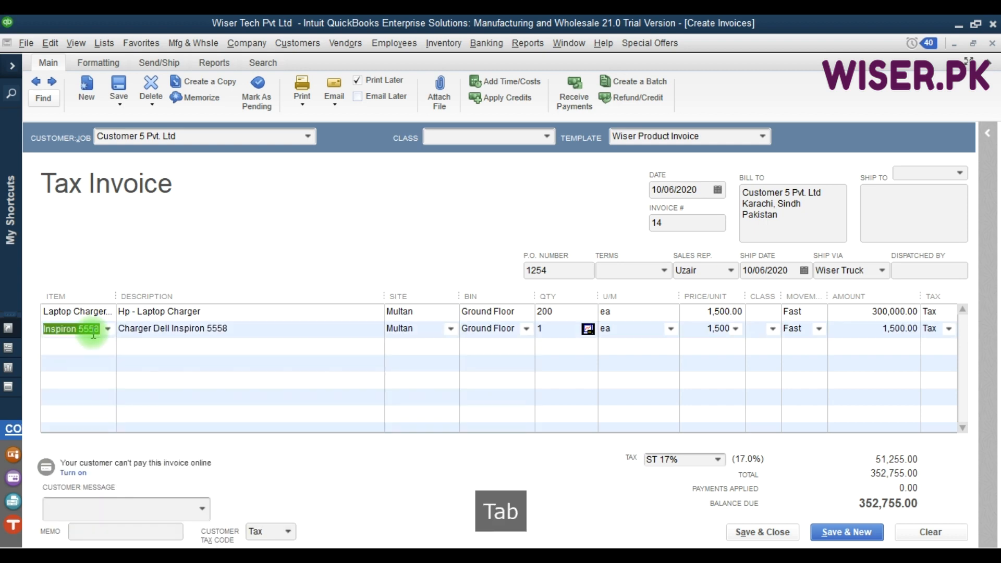
- Set the Dell Inspiron 5558 charger line's quantity to 50 ea, and save and close the invoice without assigning classes
{"action": "key", "text": "Tab"}
{"action": "key", "text": "Tab"}
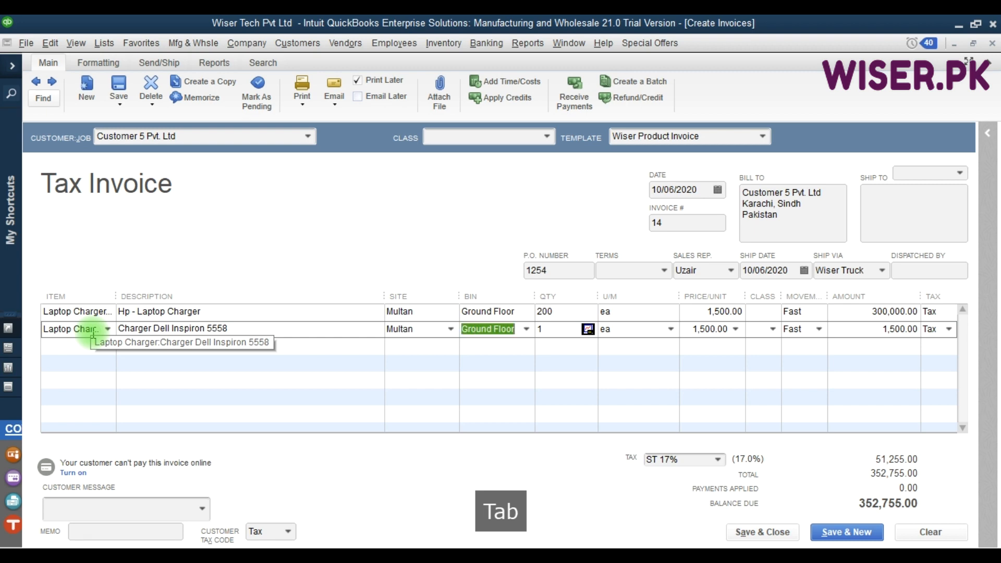
{"action": "key", "text": "Tab"}
{"action": "type", "text": "50"}
{"action": "key", "text": "Tab"}
{"action": "key", "text": "Tab"}
{"action": "key", "text": "Tab"}
{"action": "key", "text": "Tab"}
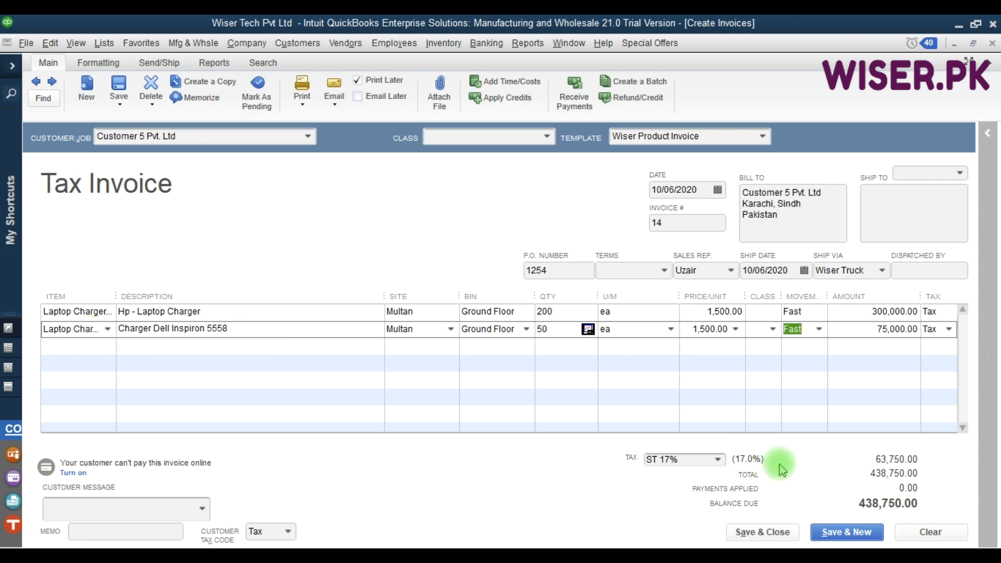
{"action": "left_click", "coordinate": [763, 533]}
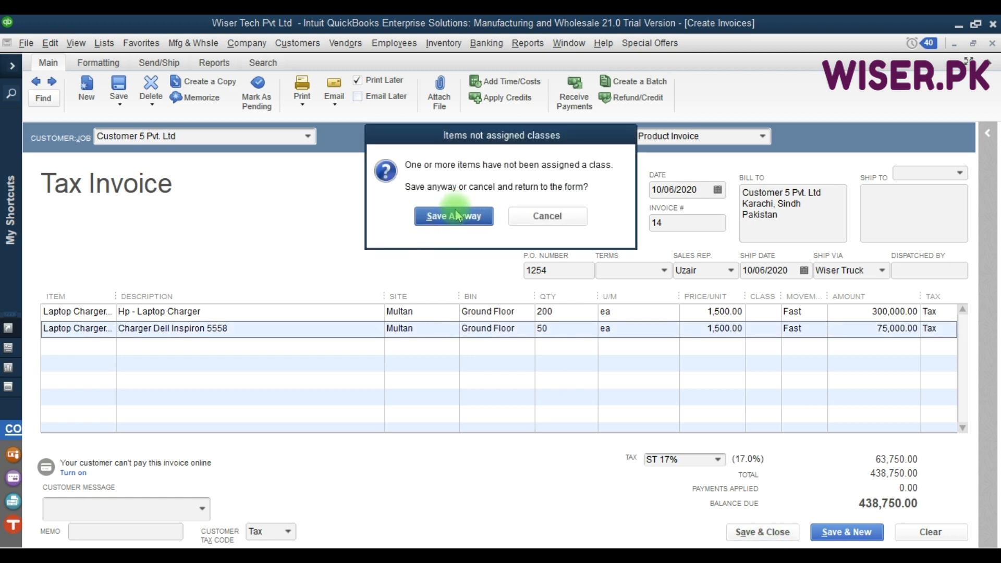
{"action": "left_click", "coordinate": [451, 214]}
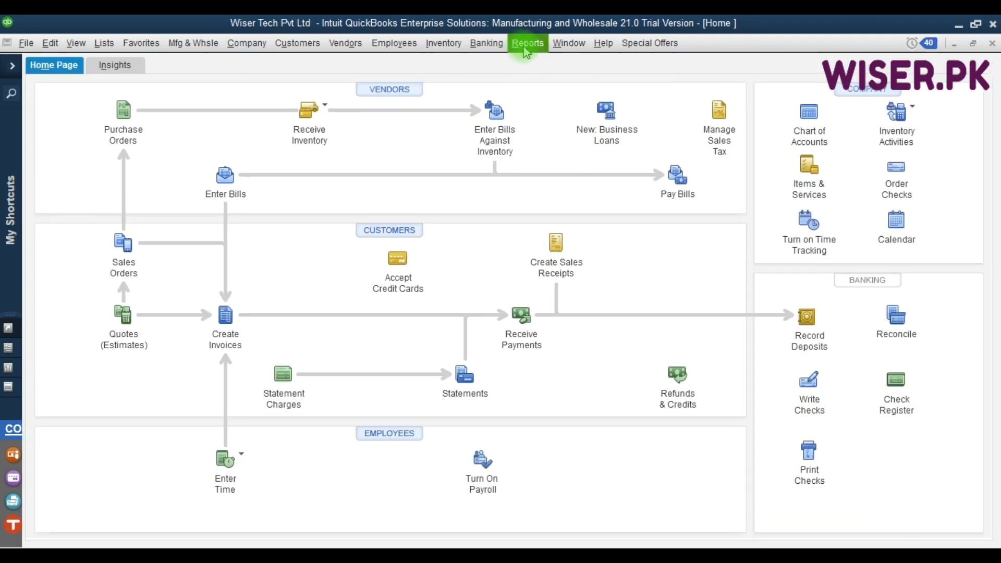
- Open the Profit & Loss Standard report from the company and financial reports and set its dates to All
{"action": "left_click", "coordinate": [525, 45]}
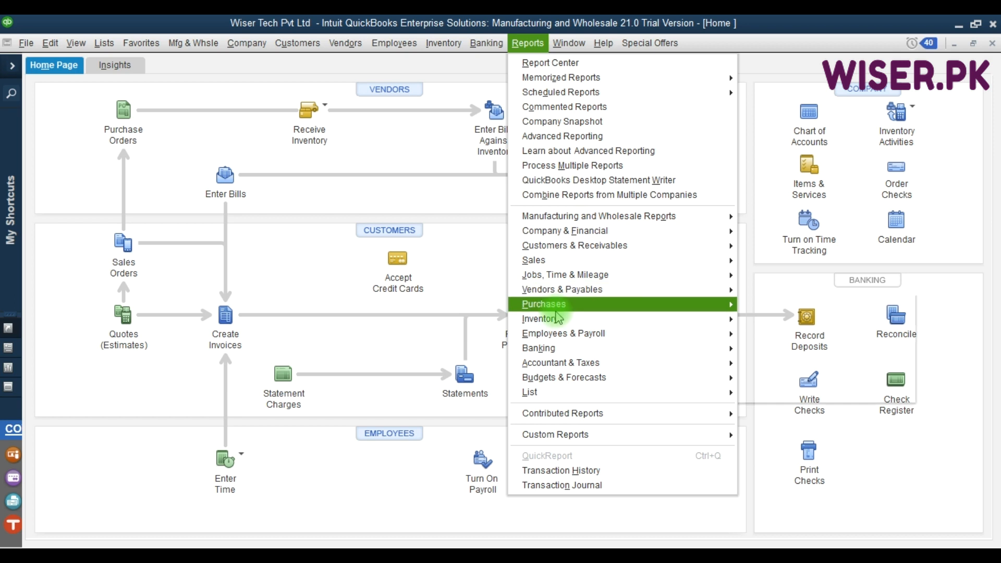
{"action": "mouse_move", "coordinate": [585, 232]}
{"action": "key", "text": "F9"}
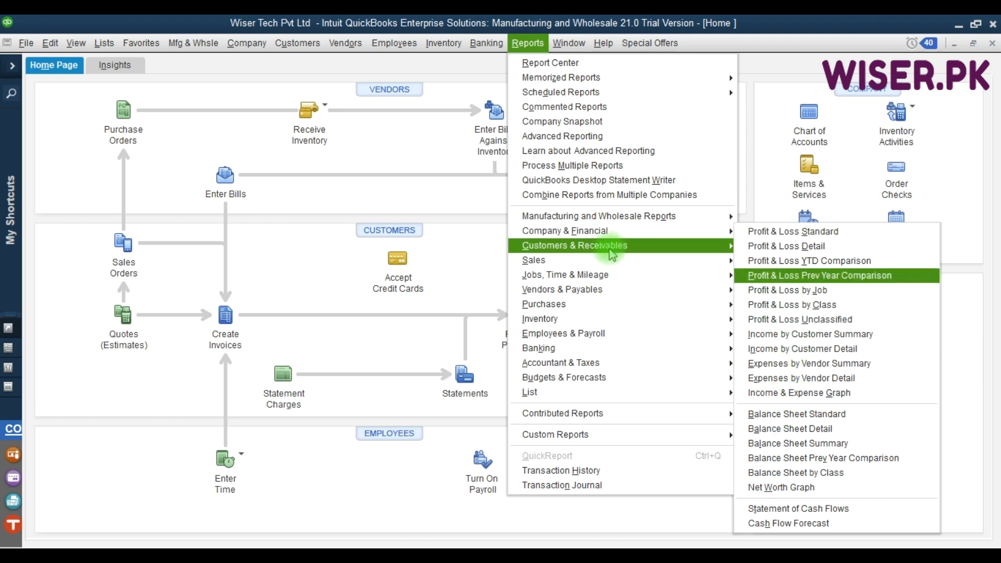
{"action": "mouse_move", "coordinate": [577, 264]}
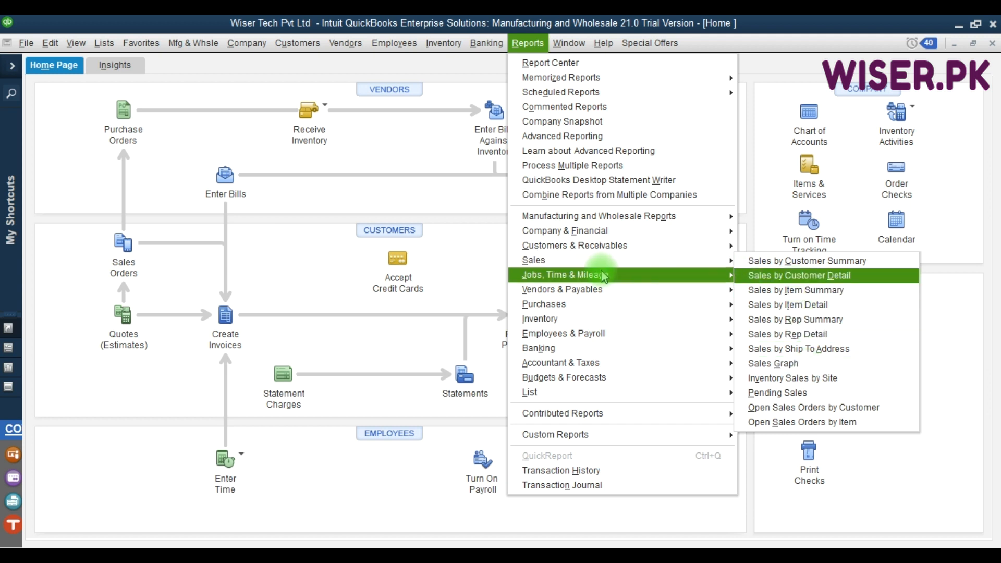
{"action": "mouse_move", "coordinate": [558, 322]}
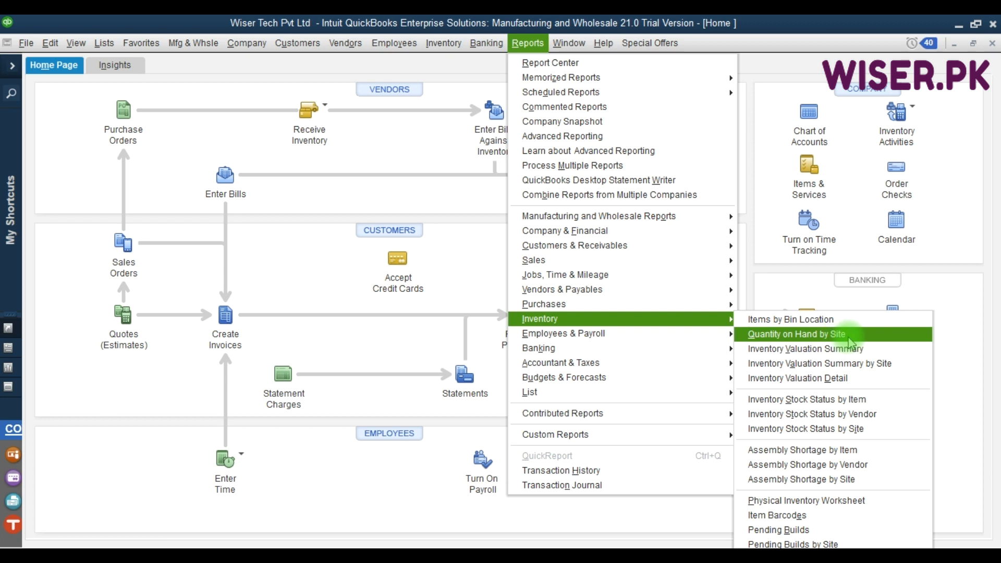
{"action": "key", "text": "F9"}
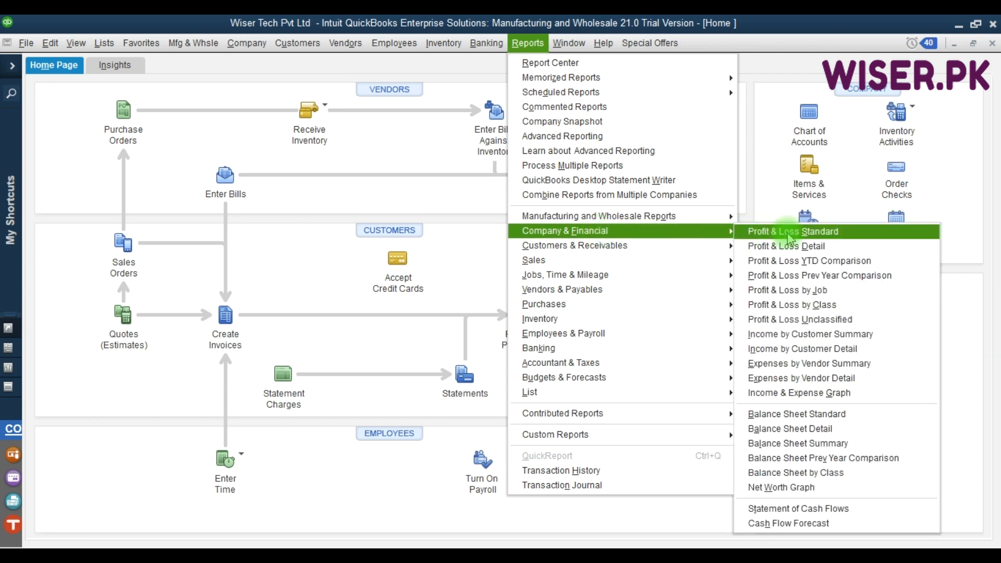
{"action": "left_click", "coordinate": [773, 234]}
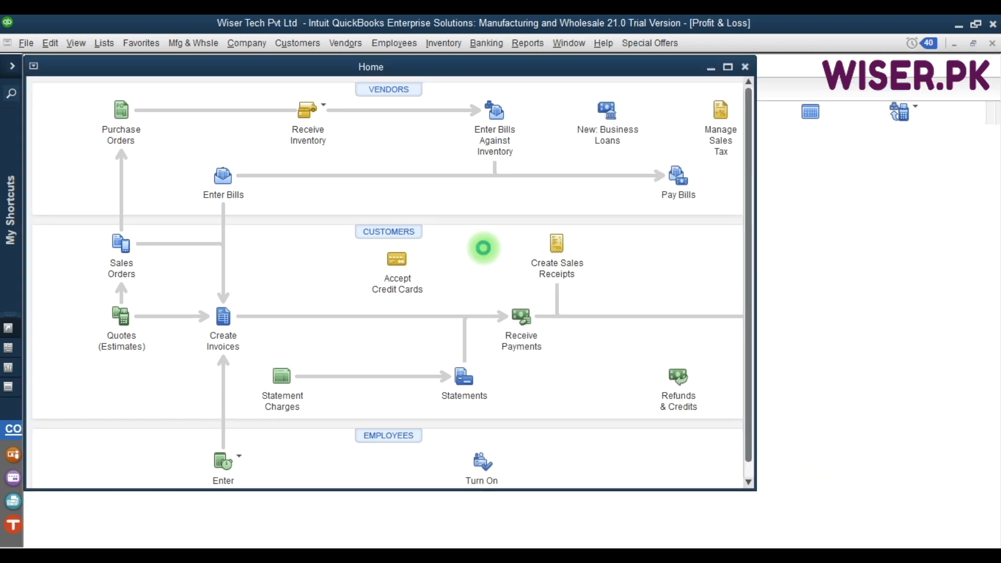
{"action": "key", "text": "a"}
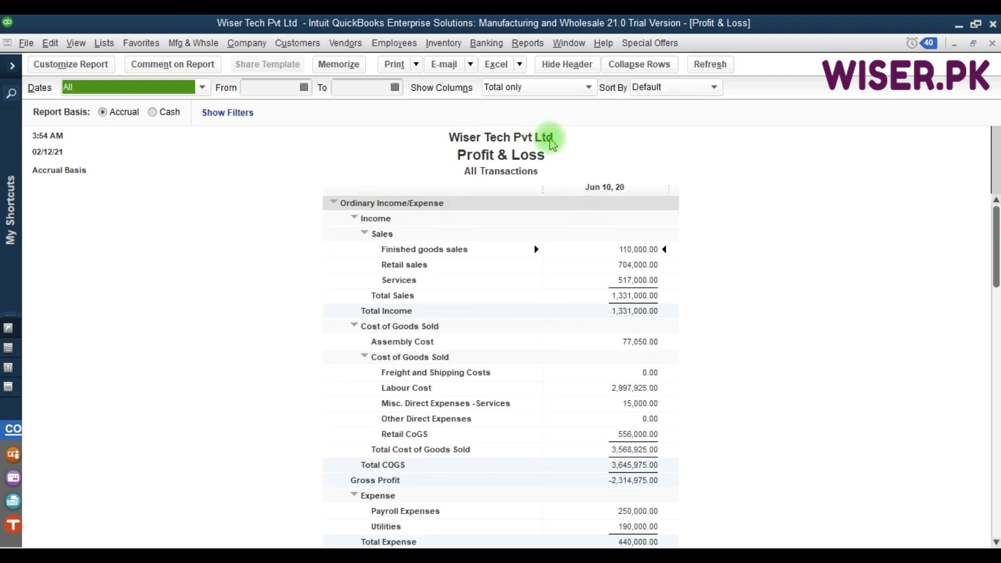
- Break down the Profit & Loss report's columns by Inventory Site
{"action": "left_click", "coordinate": [576, 87]}
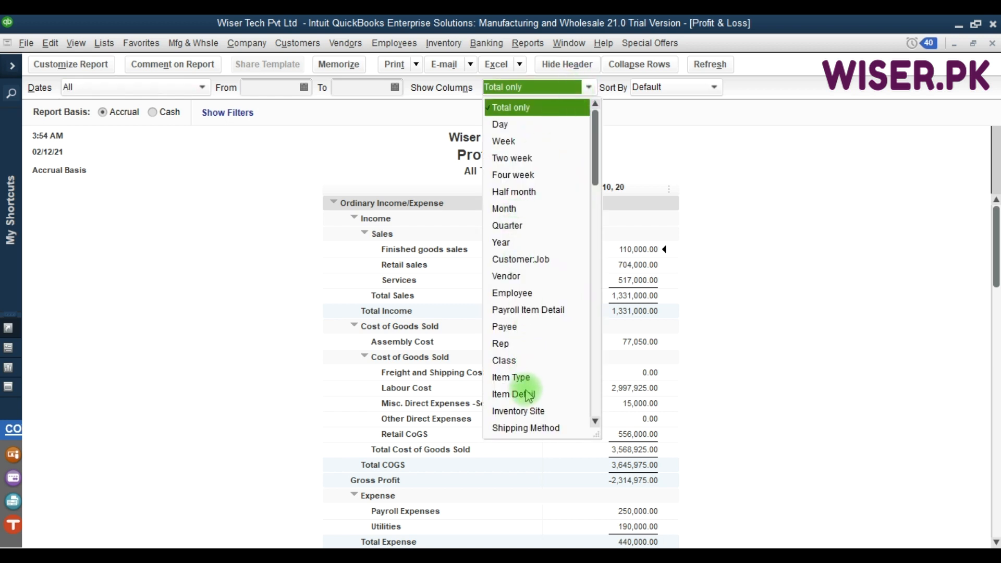
{"action": "left_click", "coordinate": [594, 423]}
{"action": "left_click", "coordinate": [594, 424]}
{"action": "left_click", "coordinate": [596, 424]}
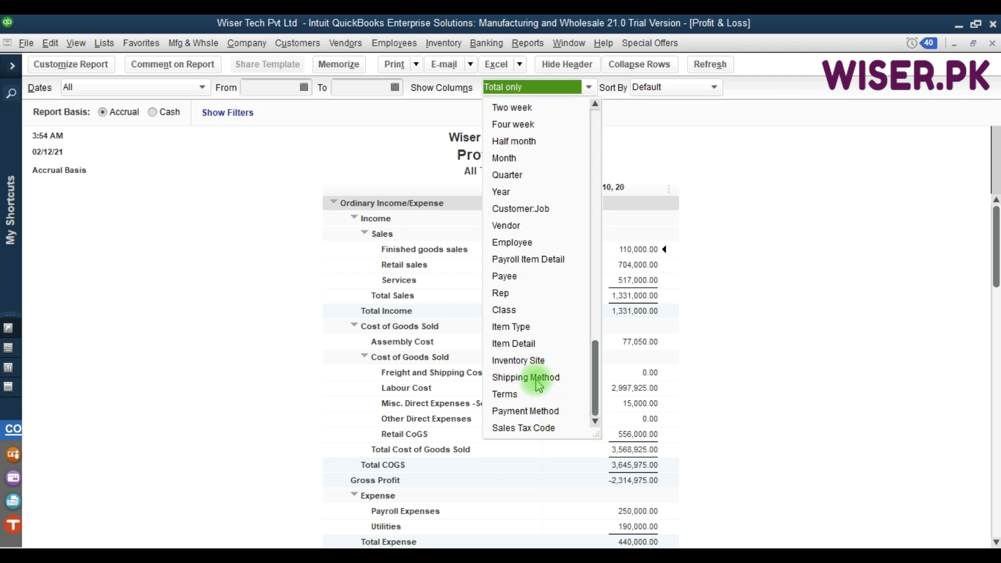
{"action": "left_click", "coordinate": [517, 361]}
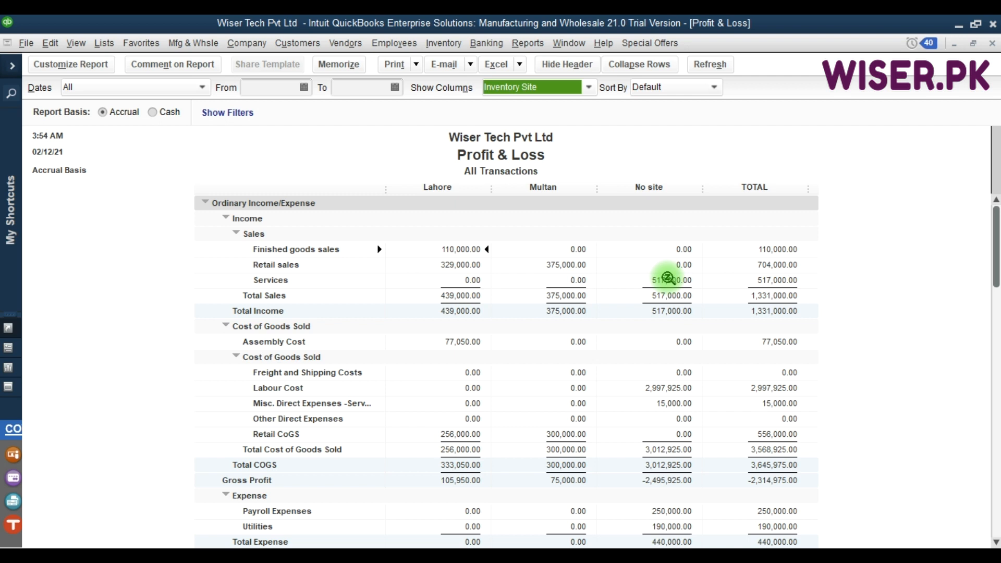
{"action": "key", "text": "F9"}
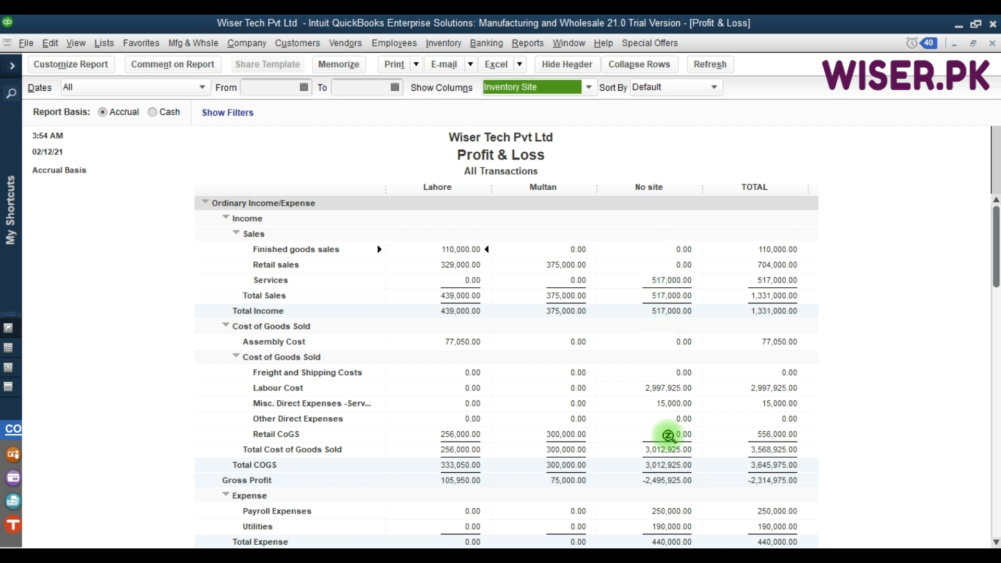
{"action": "key", "text": "F9"}
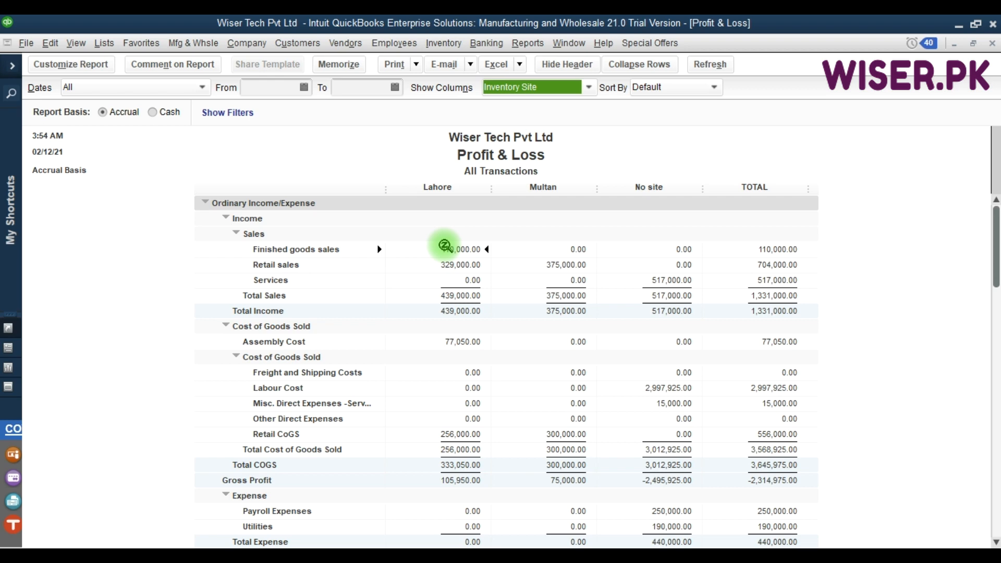
{"action": "key", "text": "F9"}
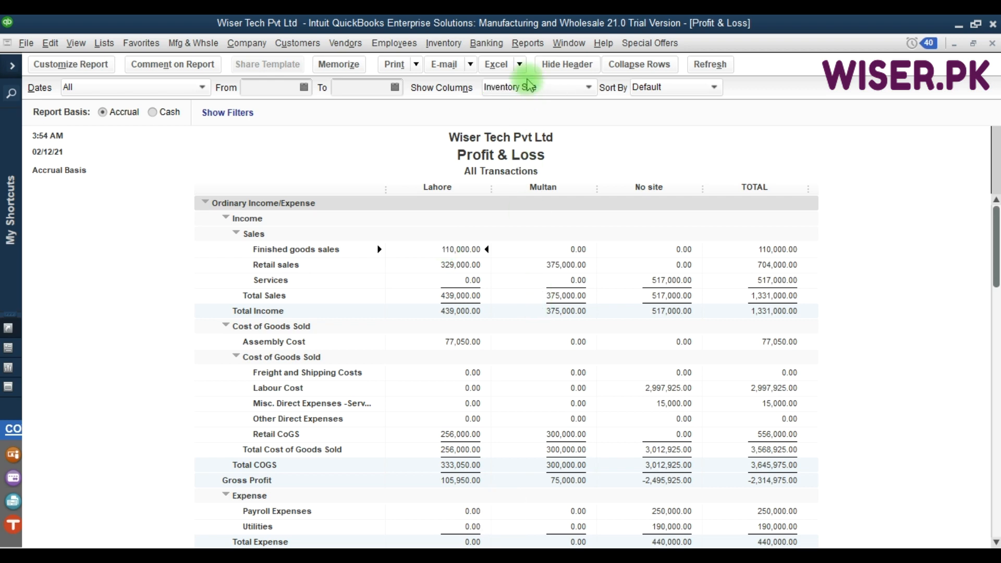
- Open the Inventory Sales by Site report from the sales reports and set its dates to All
{"action": "left_click", "coordinate": [527, 43]}
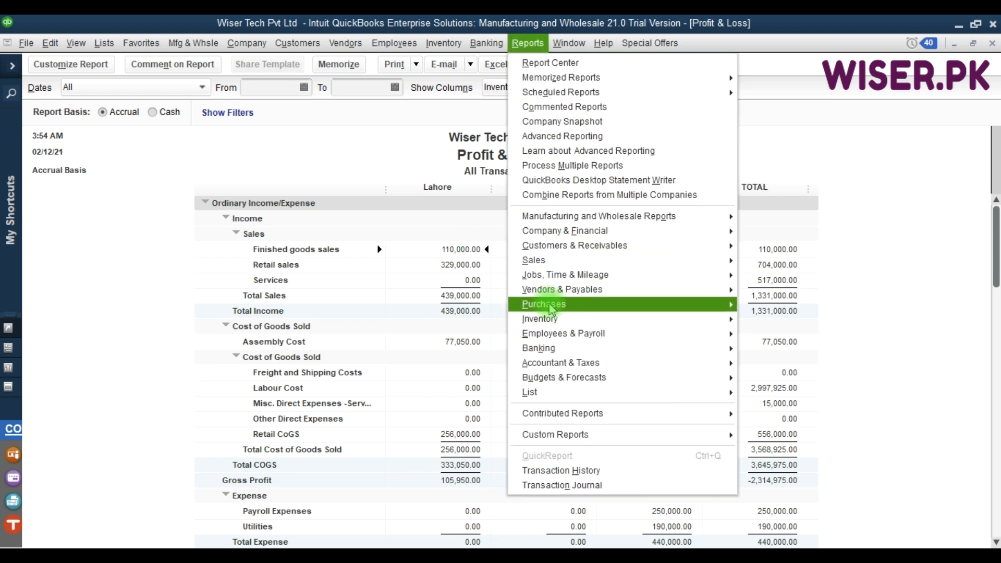
{"action": "mouse_move", "coordinate": [668, 267]}
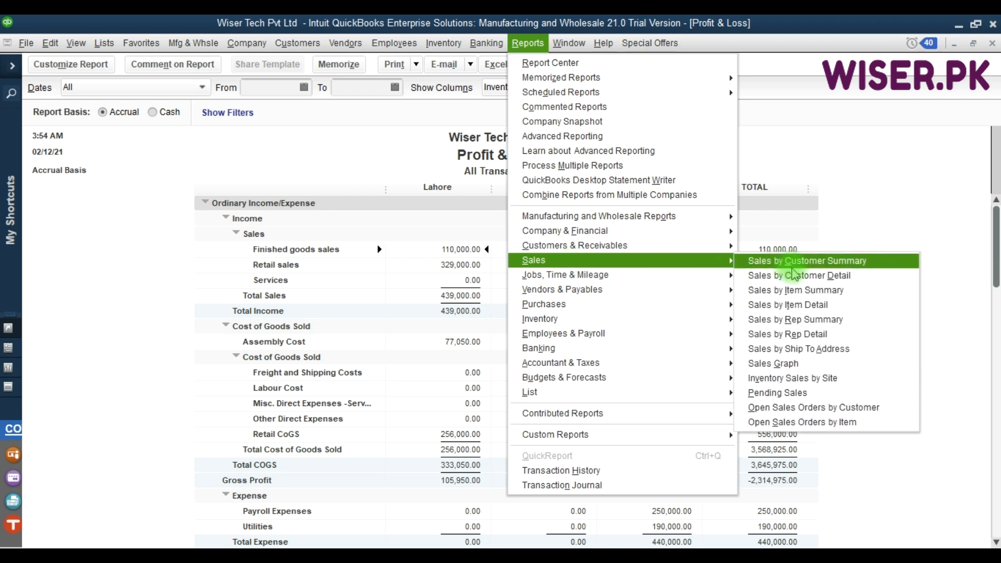
{"action": "left_click", "coordinate": [798, 381]}
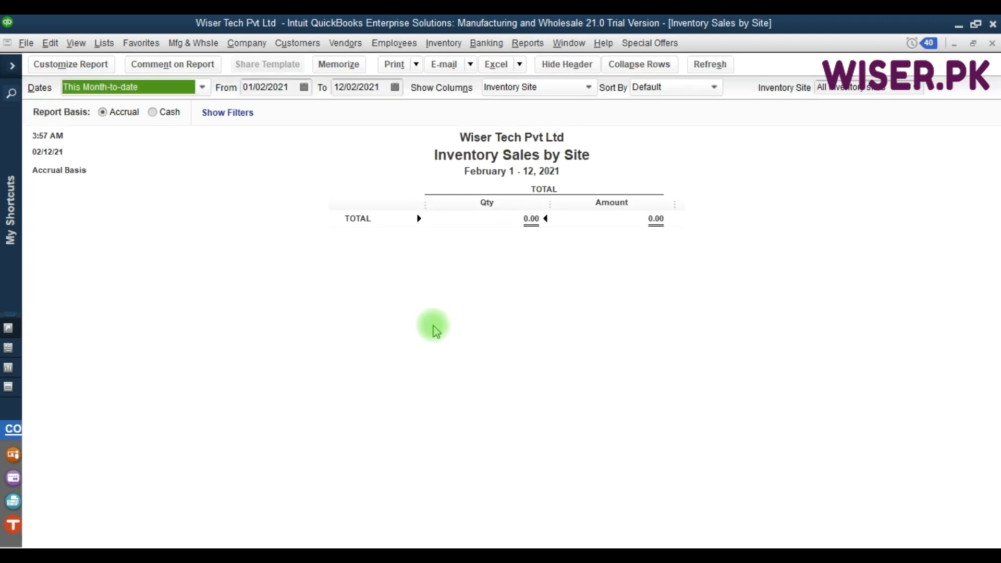
{"action": "key", "text": "a"}
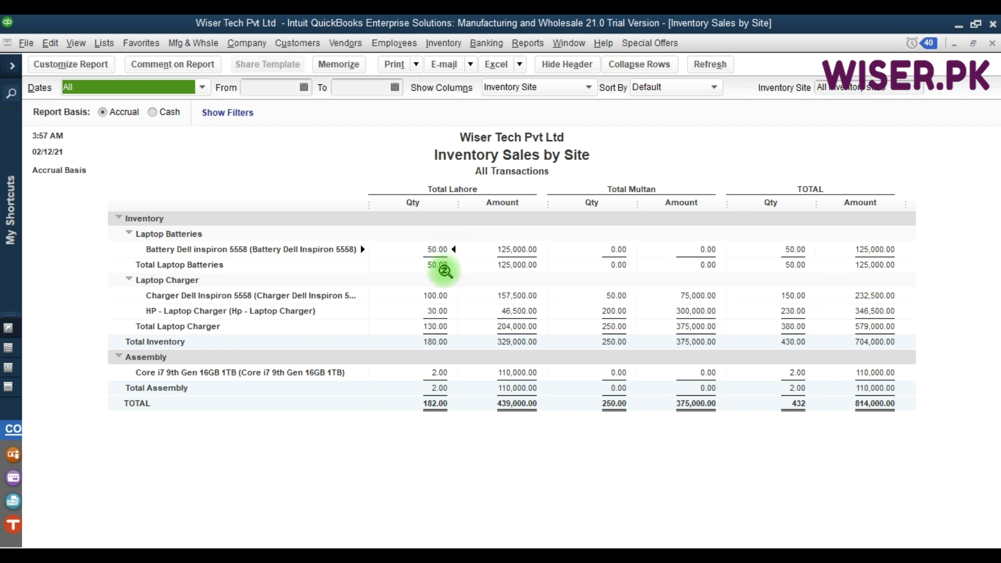
- Examine the charger sales per site, open the detail behind Multan's Charger Dell Inspiron 5558 quantity, and return to the Inventory Sales by Site report
{"action": "left_click", "coordinate": [482, 290]}
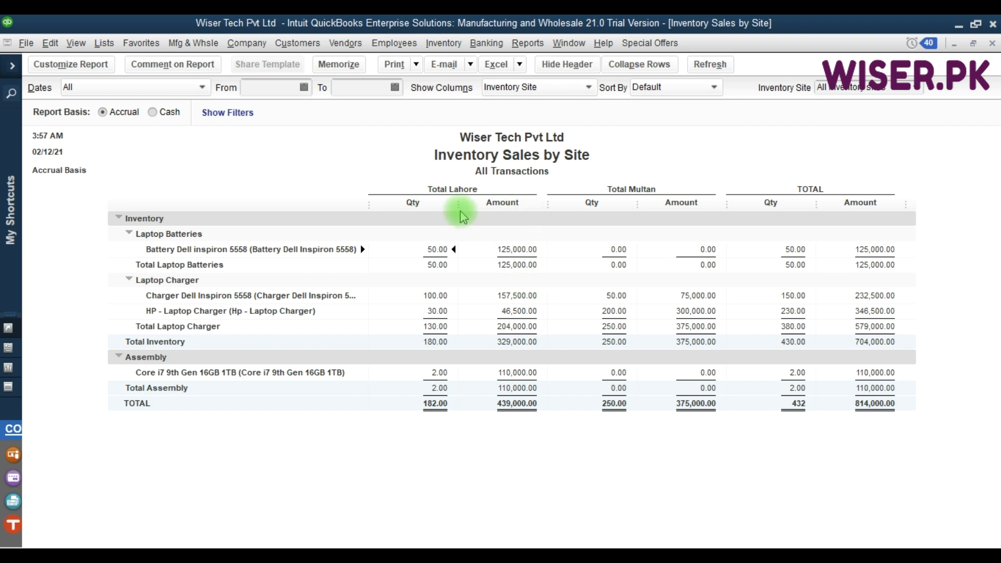
{"action": "left_click", "coordinate": [618, 293]}
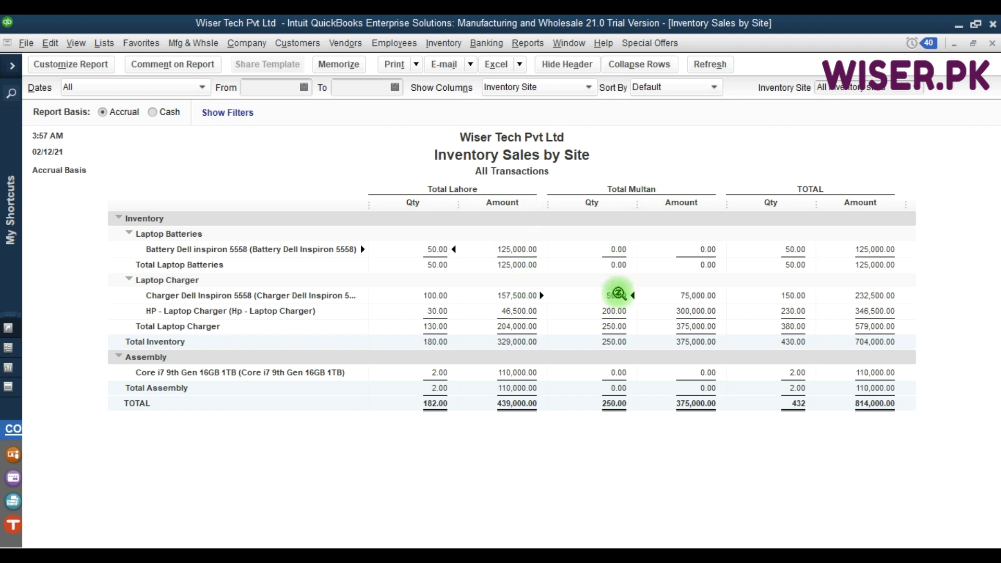
{"action": "left_click", "coordinate": [613, 310]}
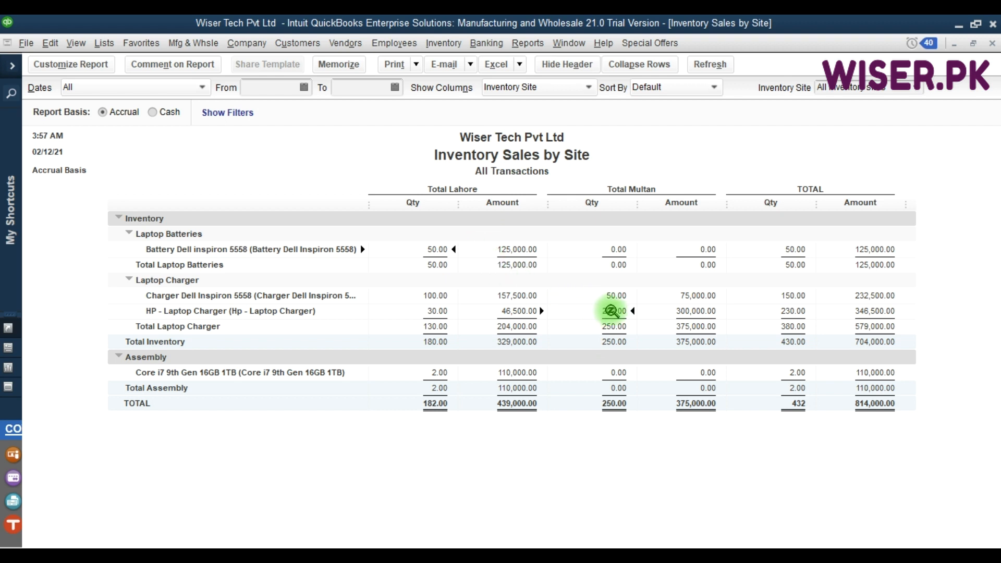
{"action": "double_click", "coordinate": [616, 295]}
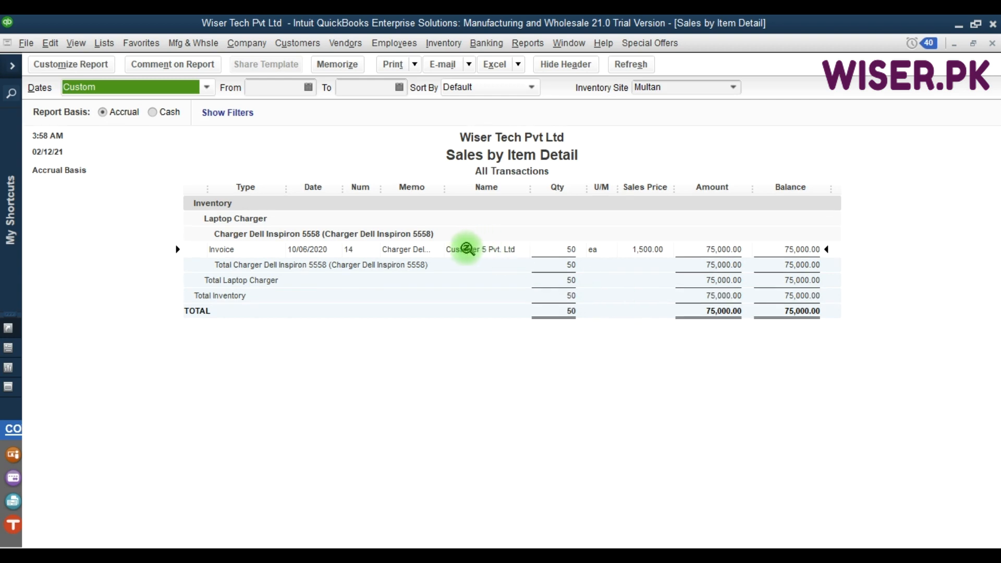
{"action": "left_click", "coordinate": [488, 250]}
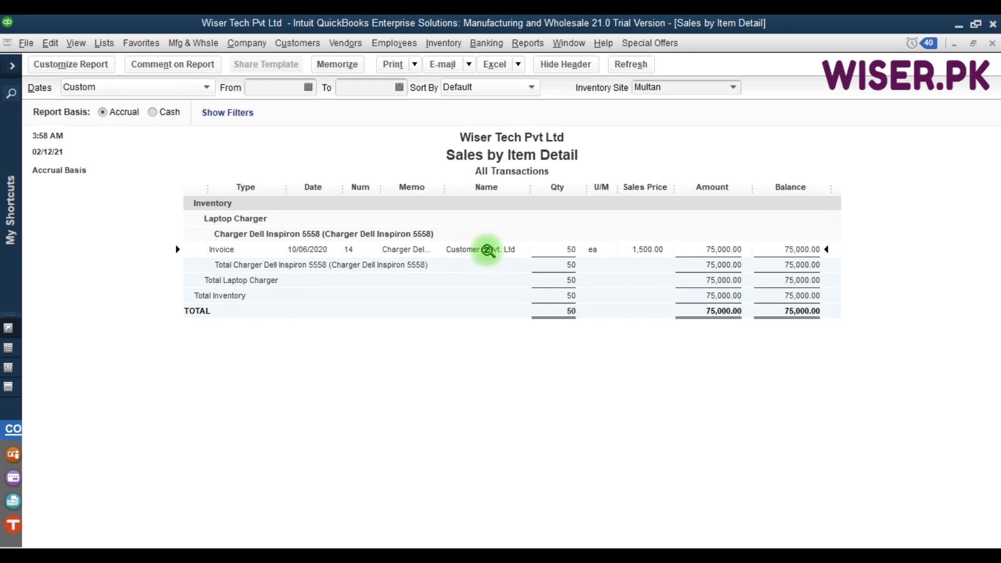
{"action": "key", "text": "Escape"}
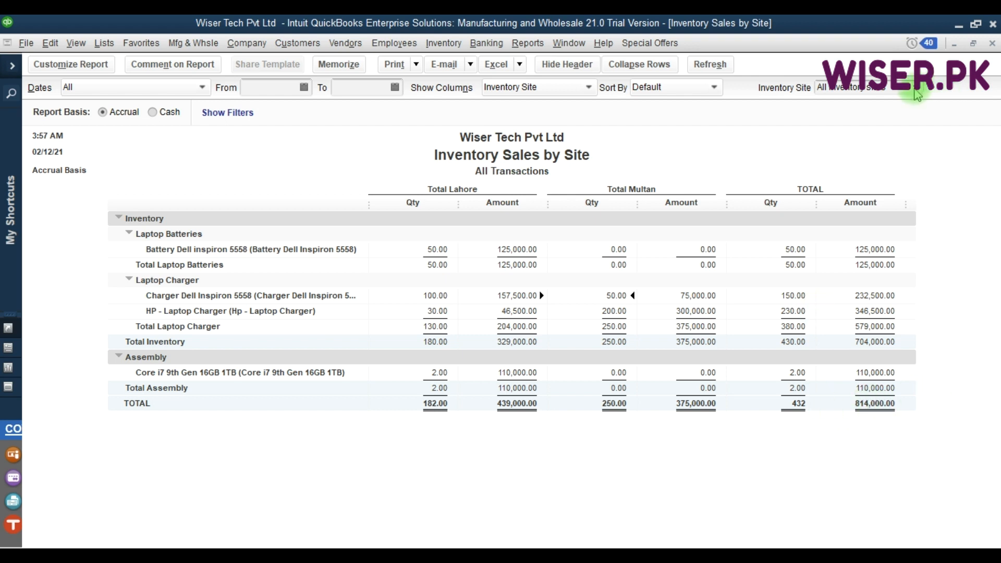
- Filter the Inventory Sales by Site report to the Lahore site, and switch the filter to Multan
{"action": "left_click", "coordinate": [917, 93]}
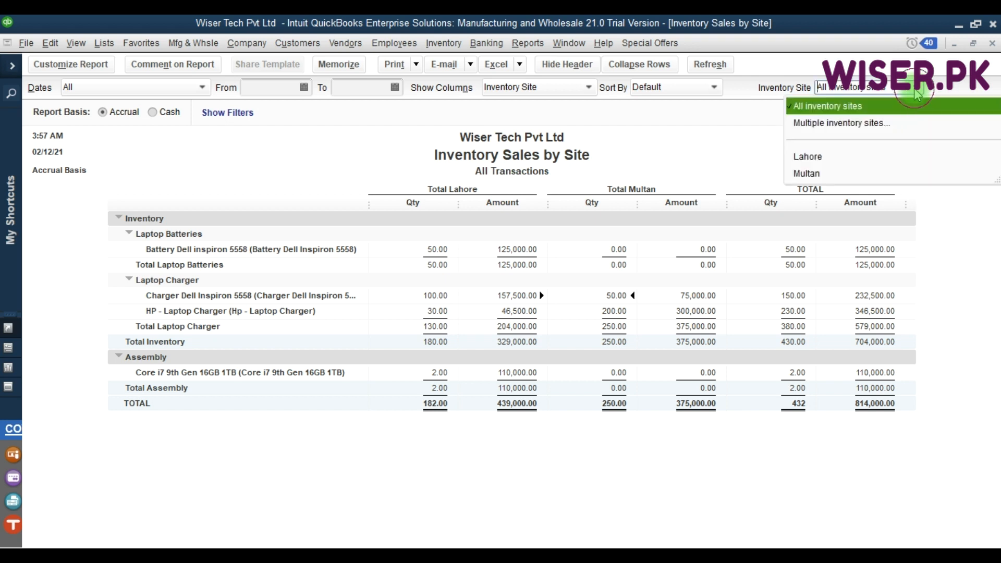
{"action": "left_click", "coordinate": [815, 163]}
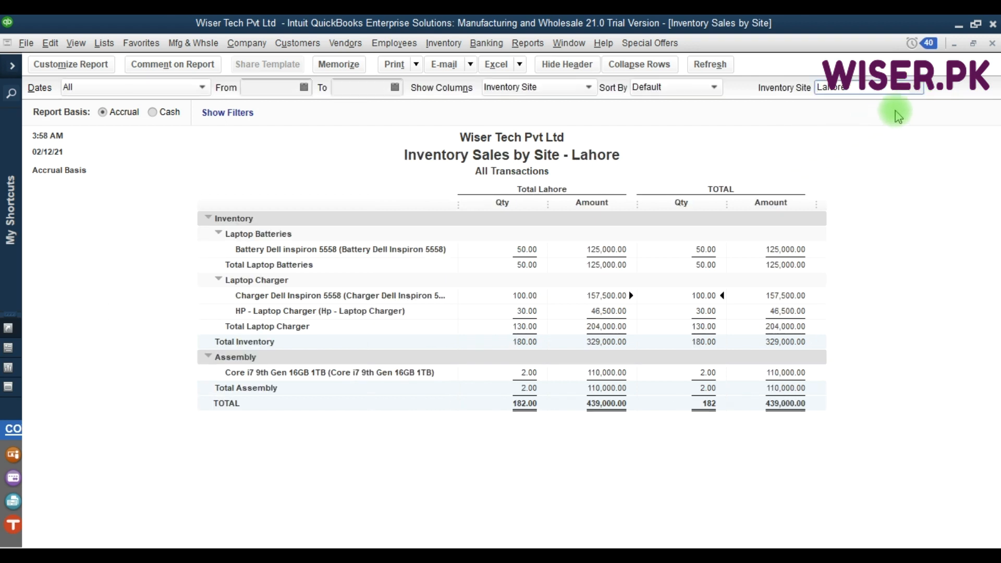
{"action": "left_click", "coordinate": [917, 89]}
{"action": "left_click", "coordinate": [804, 172]}
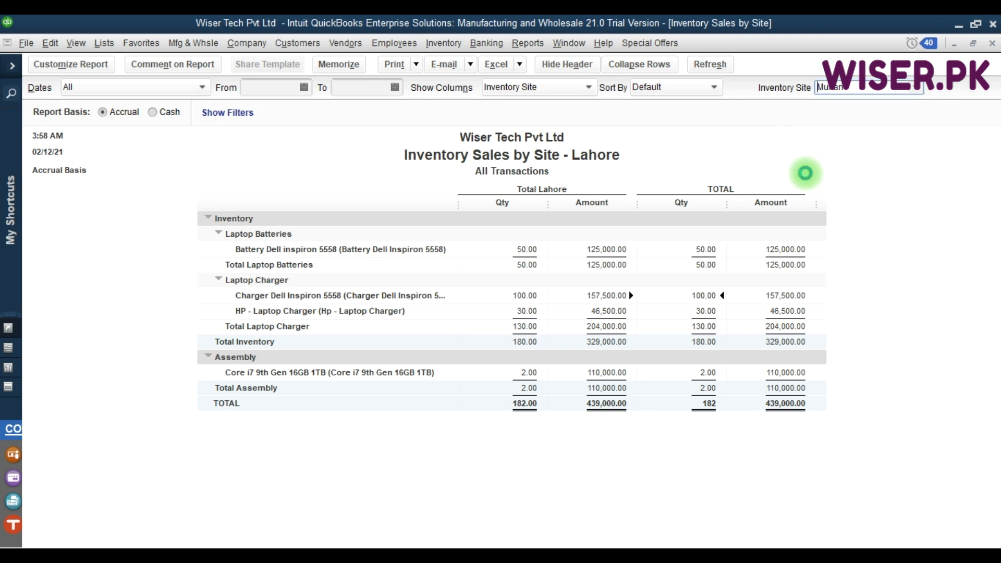